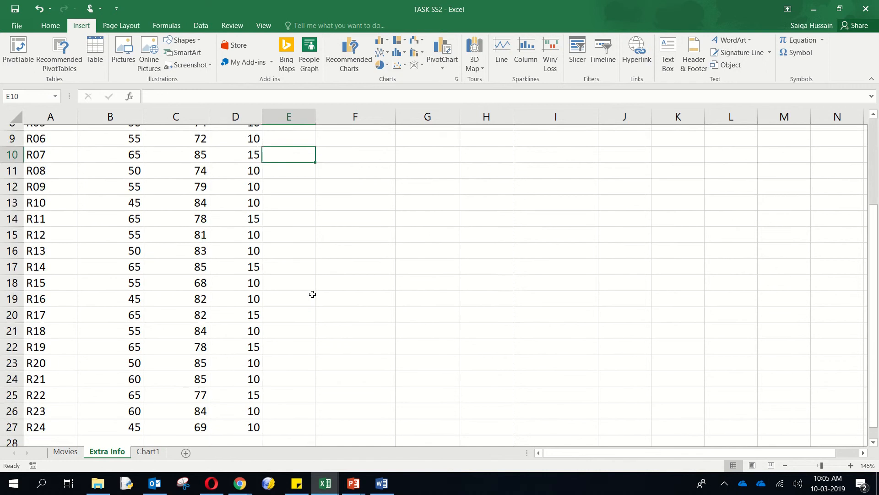
Widen column A on the Extra Info sheet so the Runner ID heading fits on one line.
scroll(312, 294, up, 3)
drag(52, 173, 52, 263)
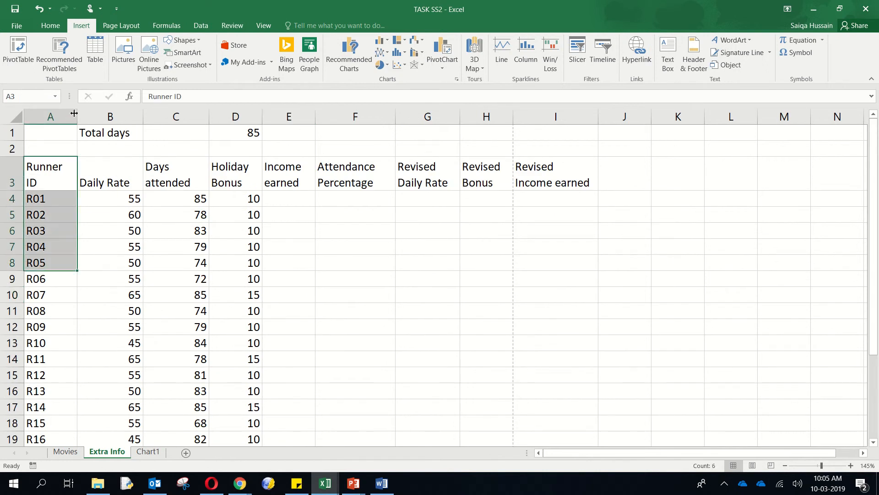
drag(77, 117, 90, 117)
click(52, 183)
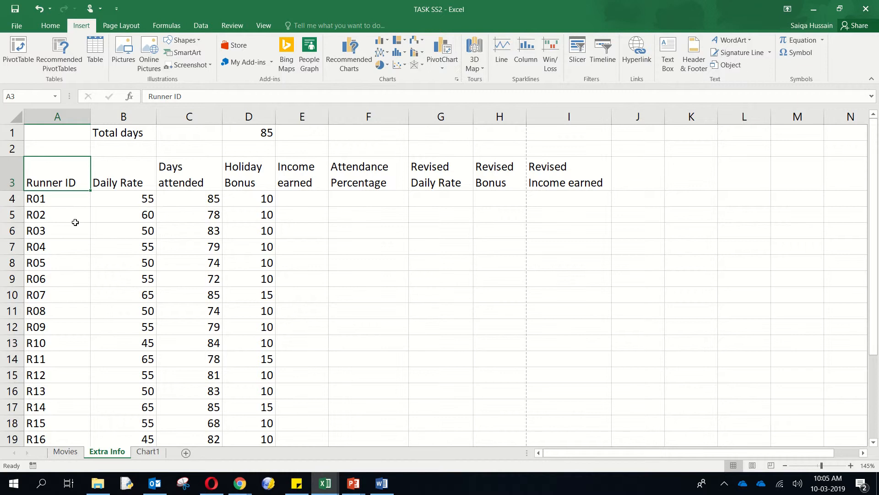
Review the Runner ID and Daily Rate columns from their headings down to the last runner.
double_click(48, 180)
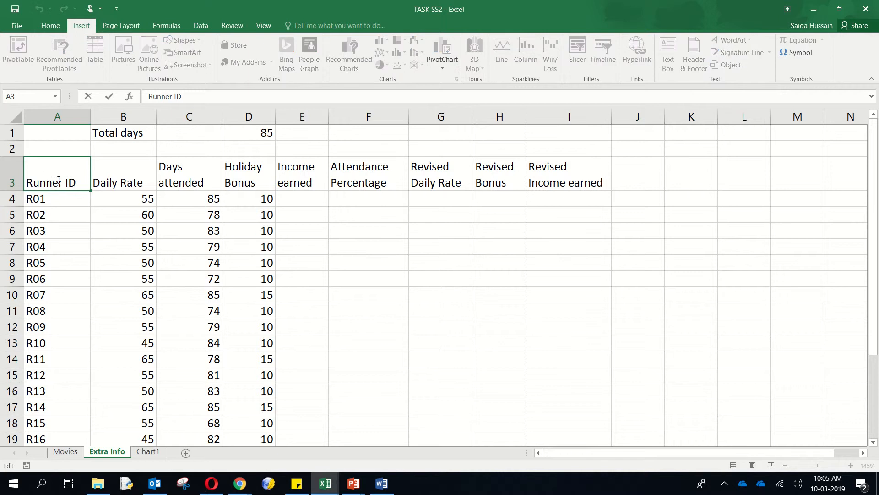
drag(58, 180, 21, 173)
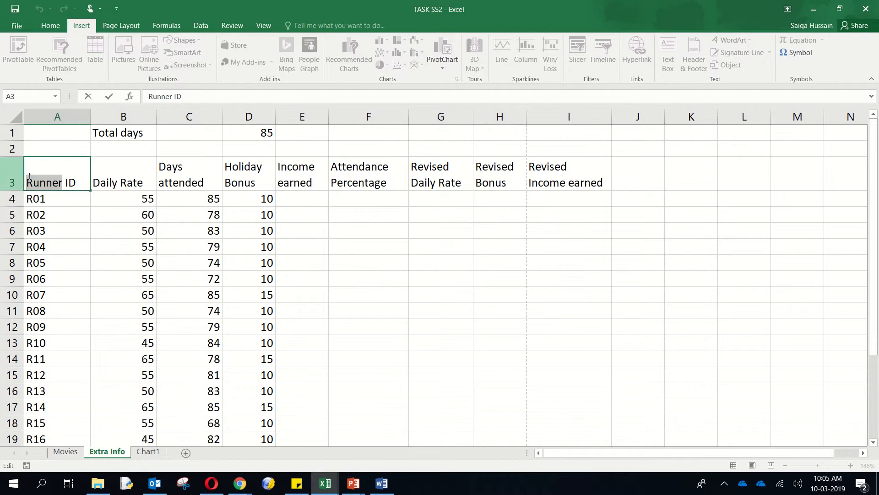
click(67, 214)
click(78, 261)
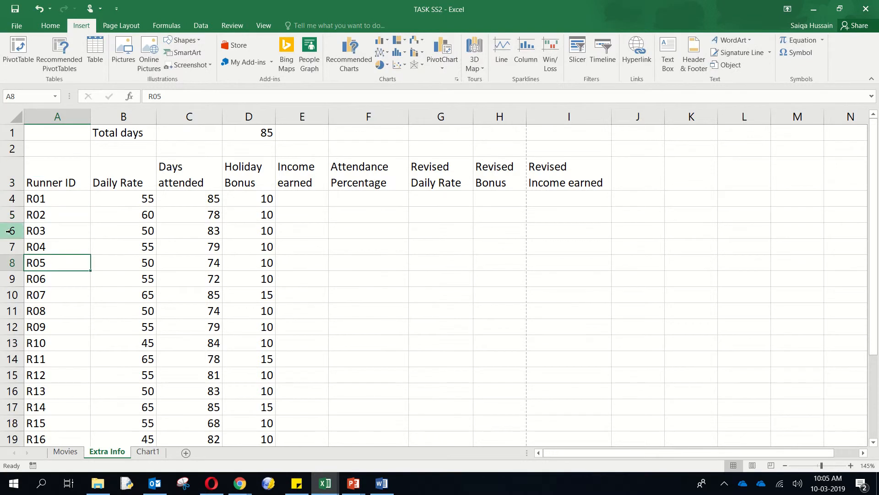
scroll(86, 297, down, 3)
scroll(85, 297, up, 3)
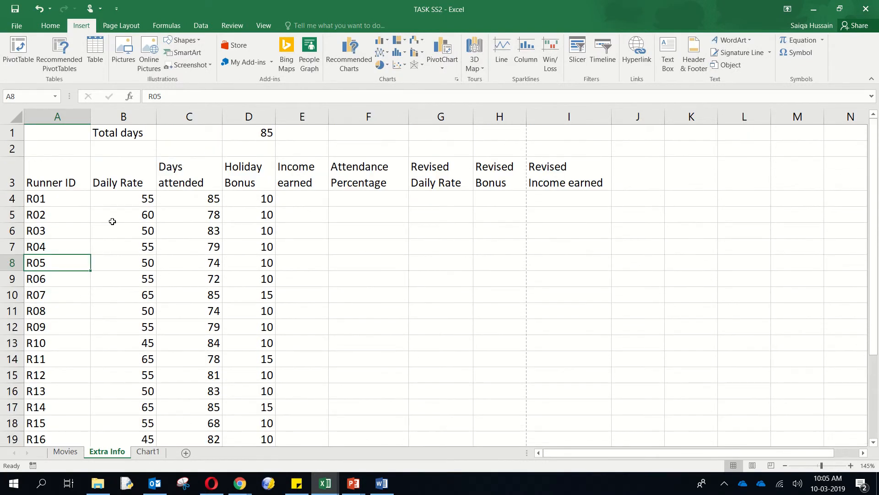
click(124, 194)
drag(128, 246, 130, 275)
scroll(130, 275, down, 6)
scroll(129, 275, up, 6)
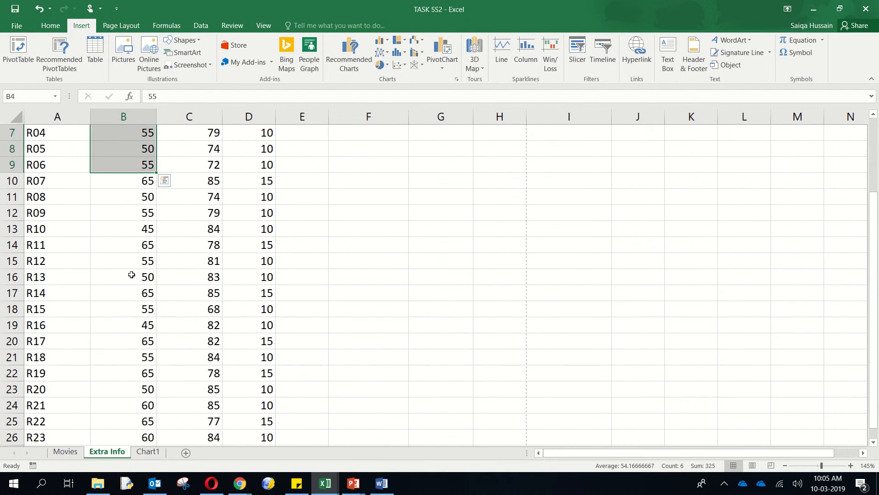
Review the Days attended and Holiday Bonus data and the empty columns from Income earned to Revised Income earned.
click(188, 199)
drag(206, 166, 201, 318)
scroll(201, 316, down, 4)
scroll(201, 316, up, 4)
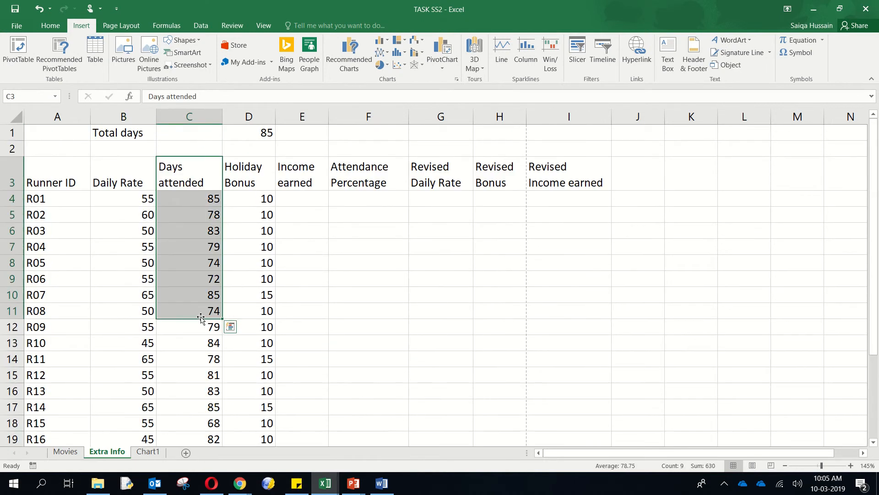
click(239, 179)
drag(241, 205, 257, 113)
scroll(238, 328, down, 4)
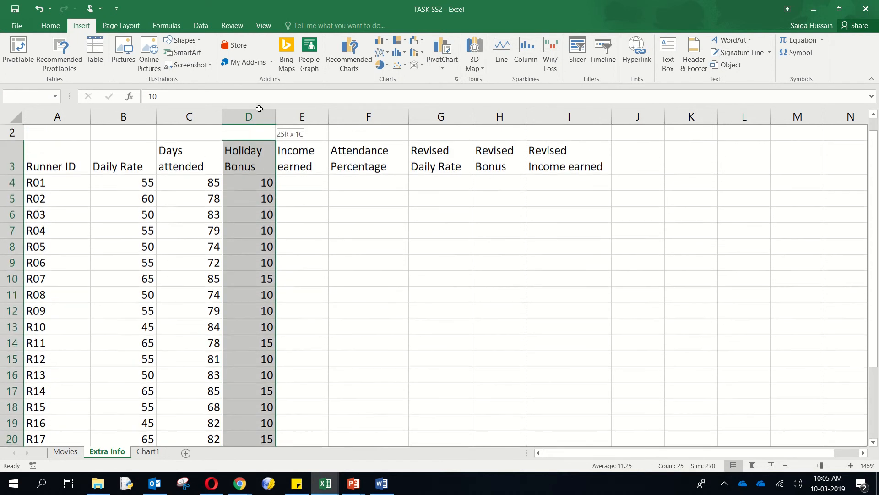
click(263, 190)
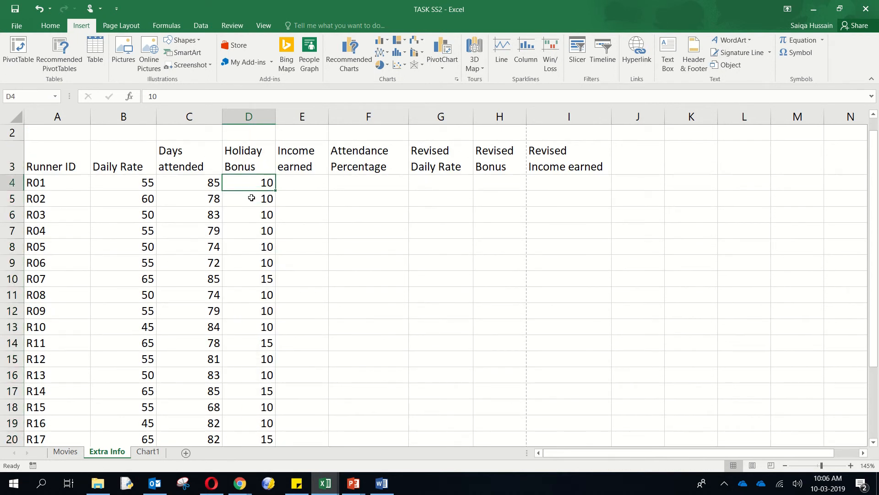
click(252, 198)
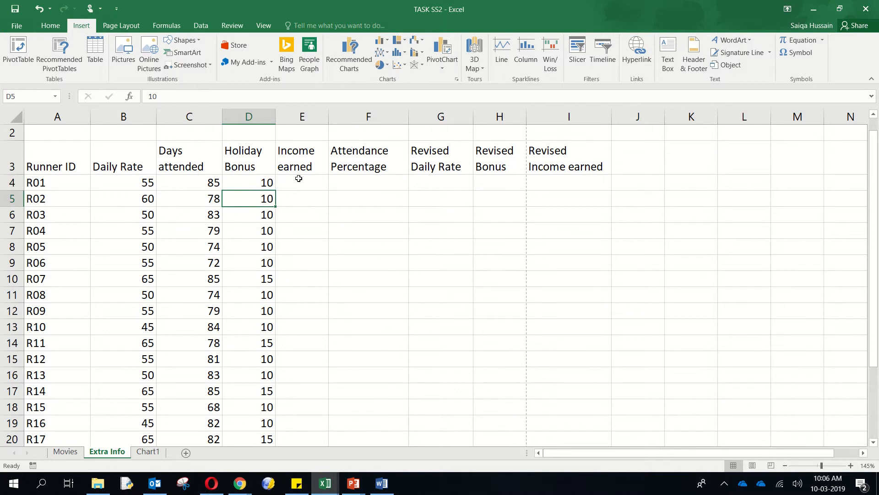
drag(299, 182, 596, 433)
scroll(530, 383, up, 1)
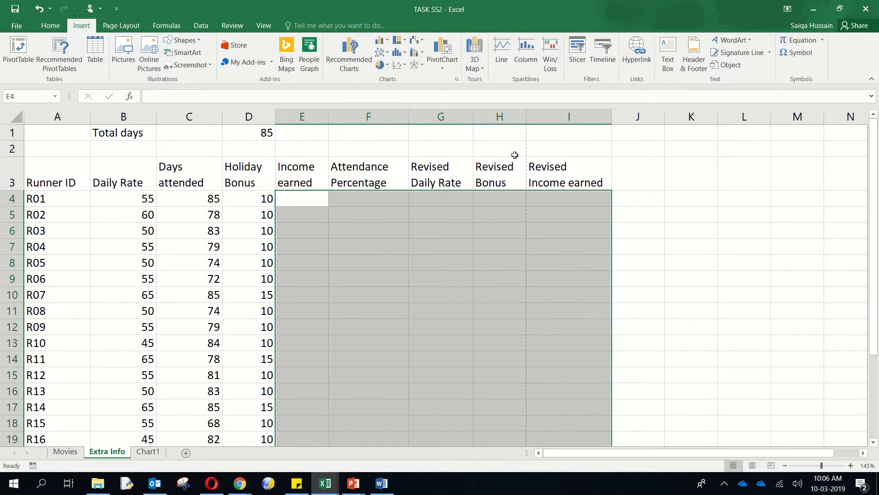
Examine the Total days entry in row 1 and compare it with the runners' Days attended figures.
drag(116, 133, 247, 136)
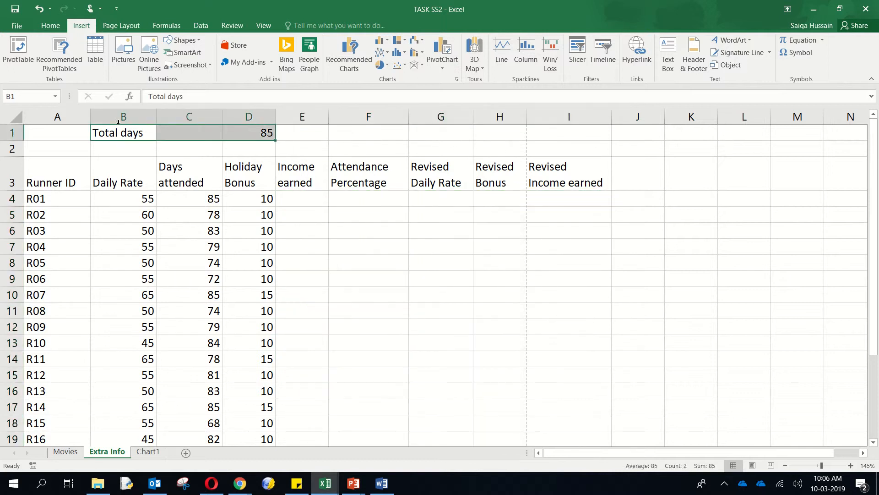
click(100, 130)
click(248, 137)
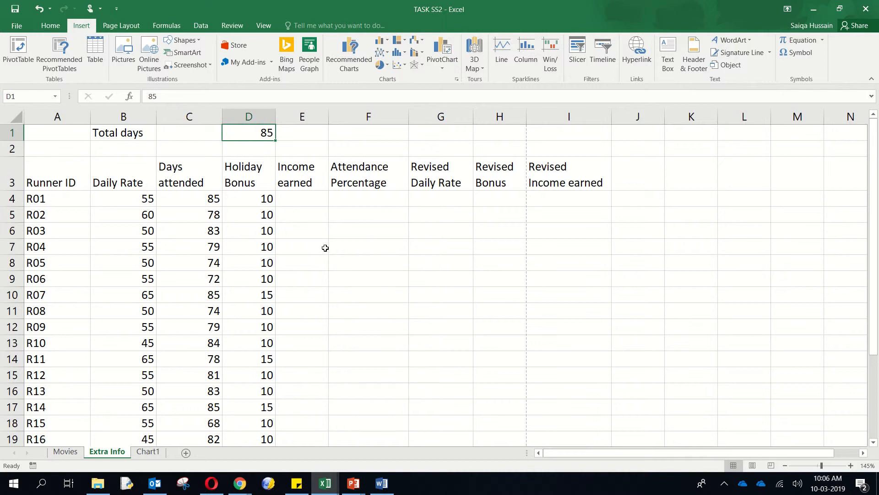
drag(169, 196, 192, 419)
scroll(191, 369, up, 3)
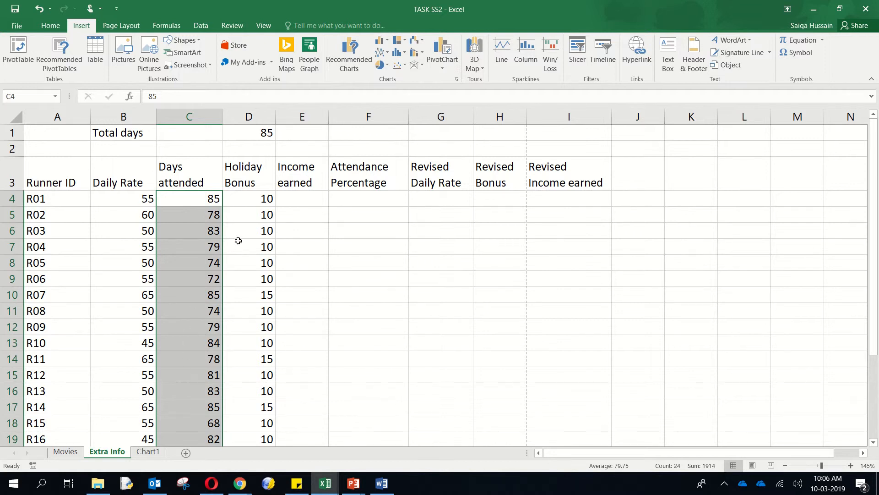
drag(201, 198, 198, 326)
click(198, 326)
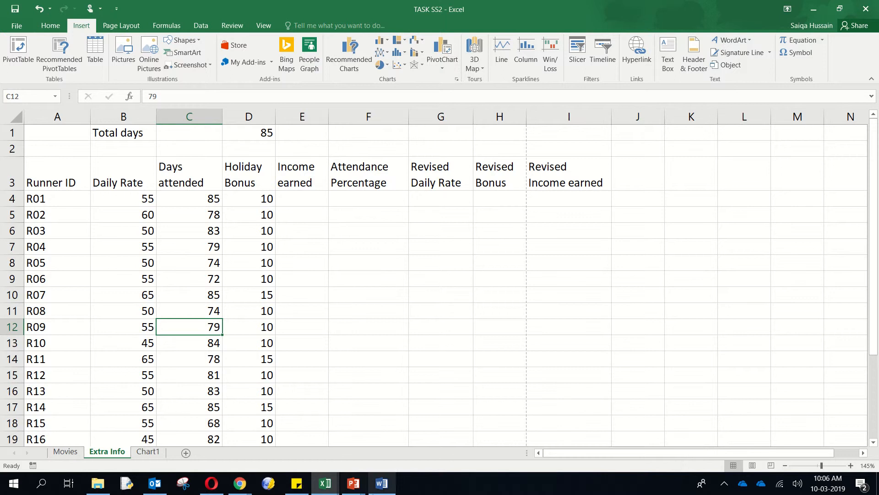
Read the footer instruction on the Part 4 – Calculations slide in PowerPoint and return to the TASK SS2 workbook in Excel.
mouse_move(357, 469)
click(415, 437)
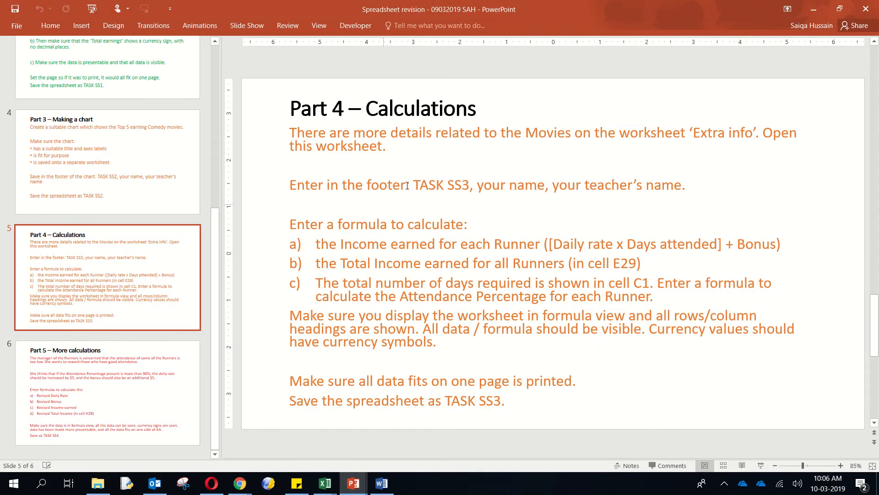
click(295, 184)
drag(290, 184, 683, 186)
click(814, 9)
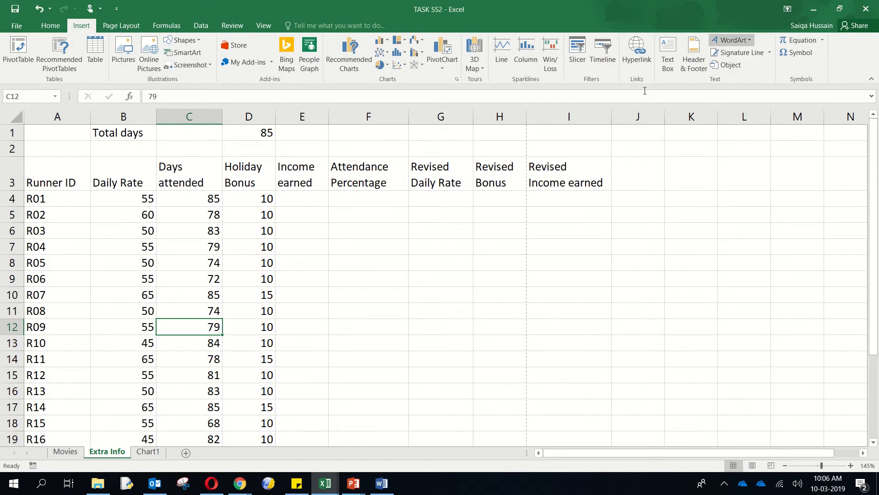
Add a centred page footer to the Extra Info sheet with TASK SS3, the student's name and the teacher's name, separated by hyphens.
click(431, 295)
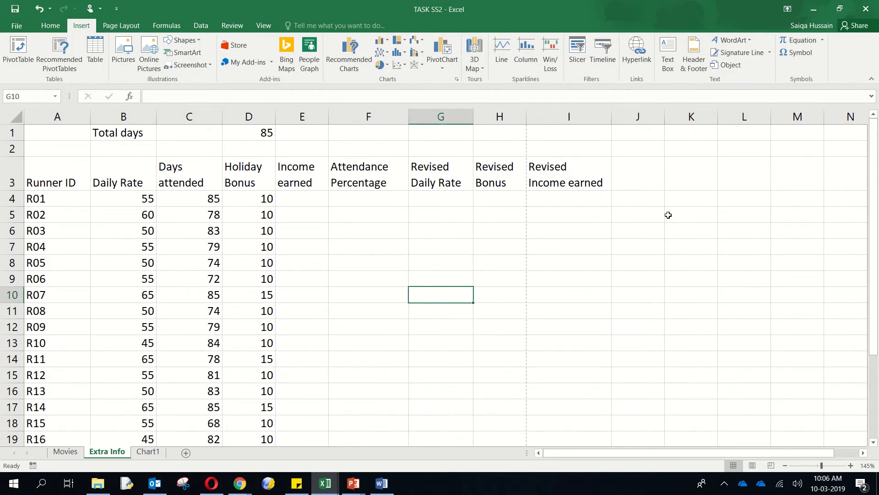
click(51, 29)
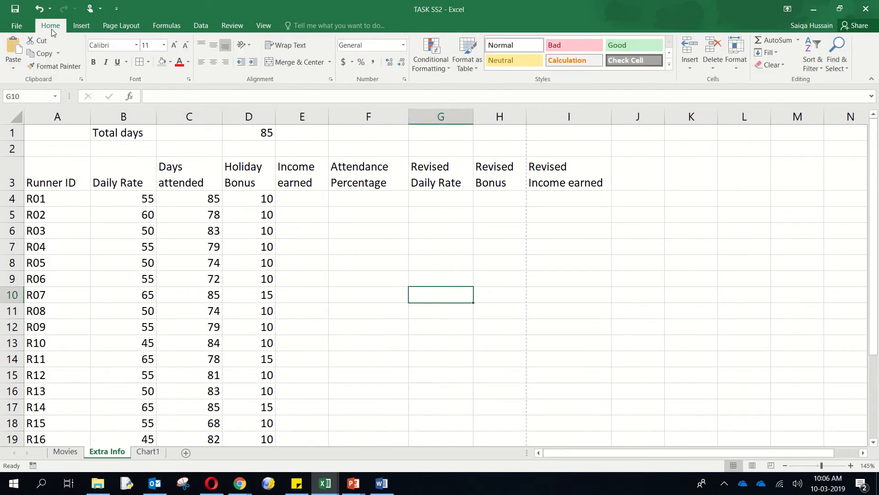
click(82, 26)
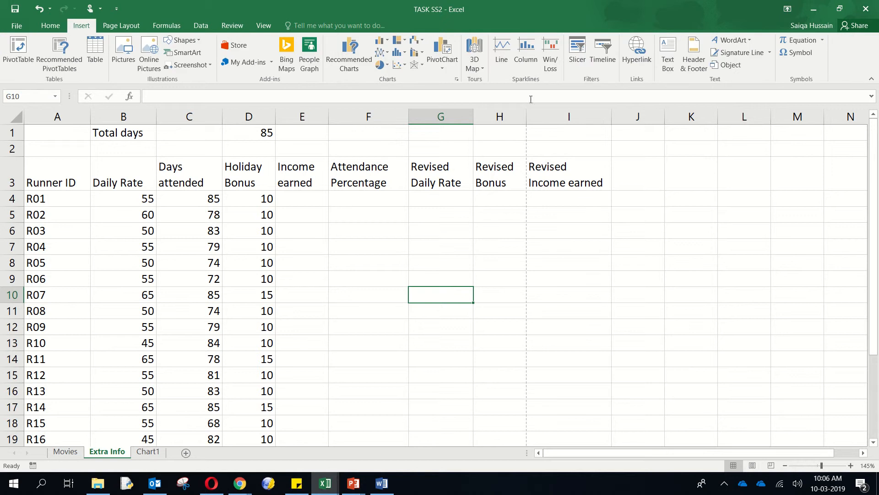
click(691, 68)
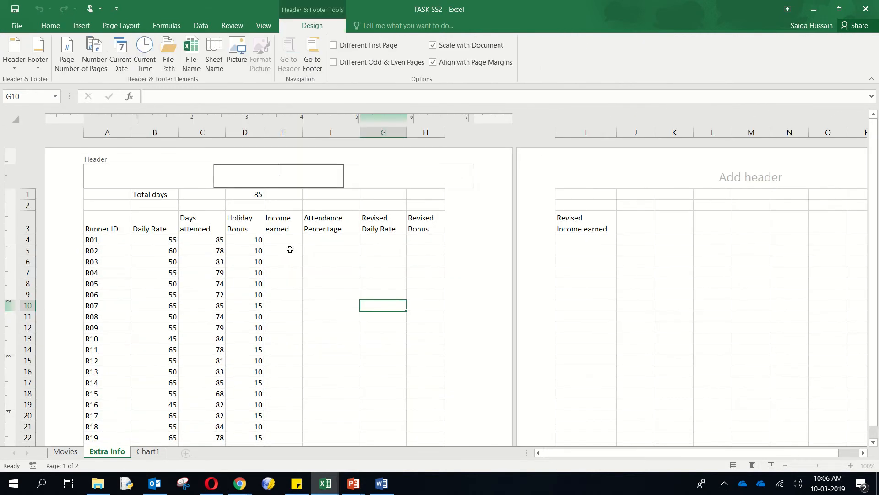
click(284, 295)
scroll(283, 295, down, 10)
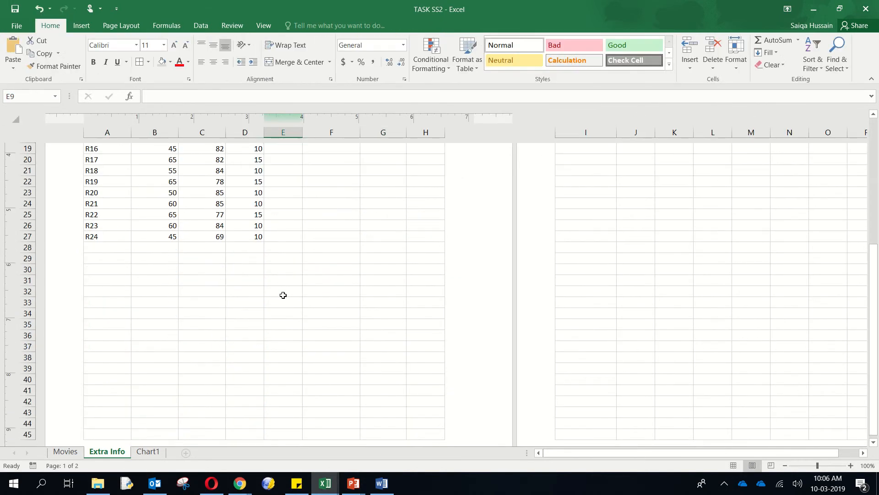
scroll(283, 295, down, 2)
click(291, 264)
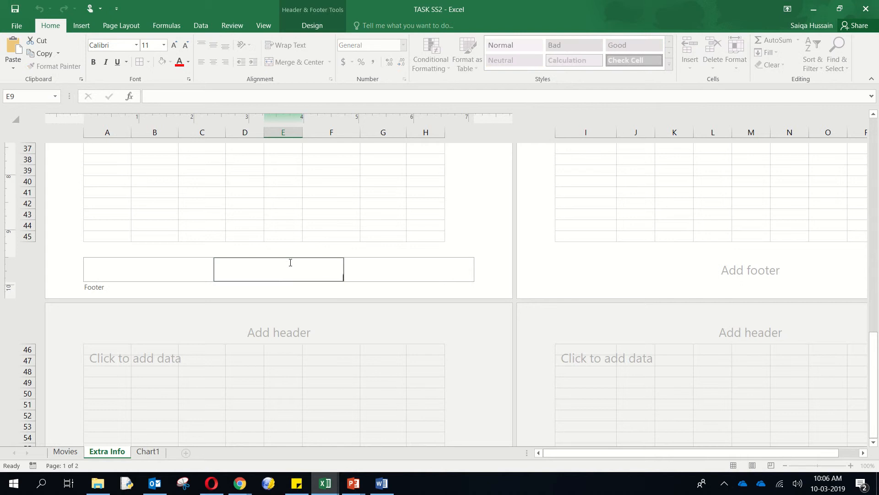
text(TASK SS3-)
key(BackSpace)
text(- Saiqa - Mtrs Hussain)
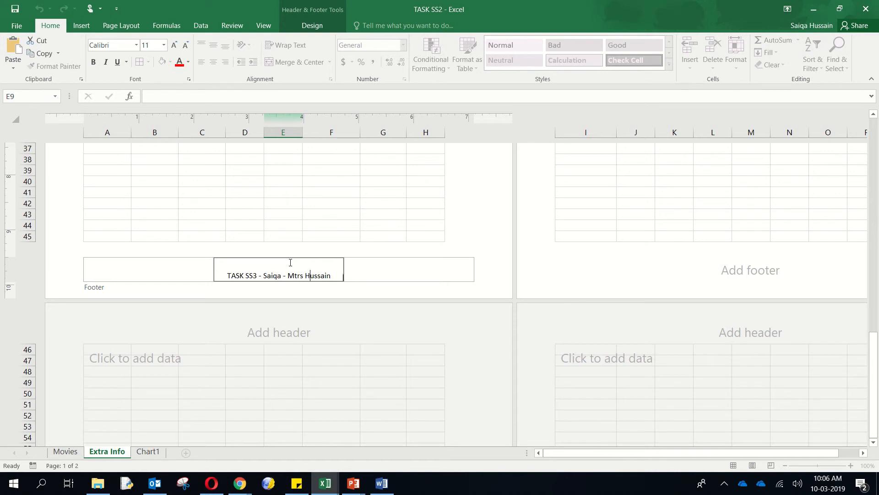
key(BackSpace)
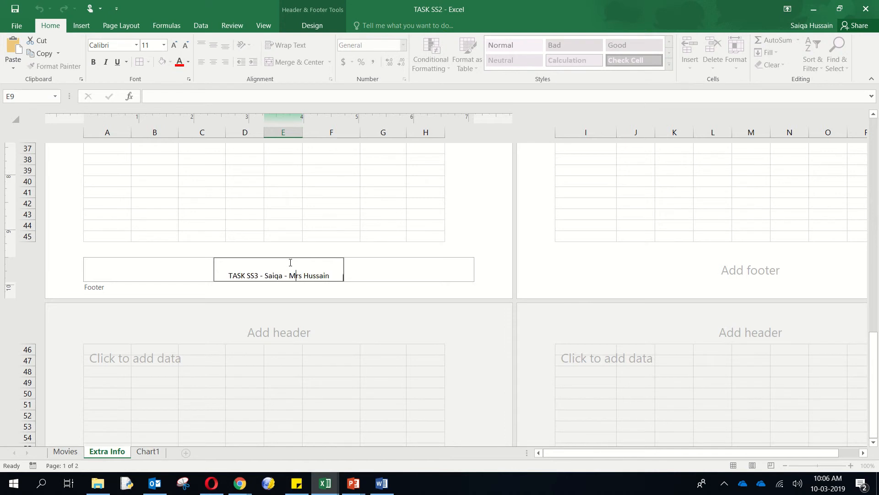
click(397, 183)
Return the Extra Info sheet from Page Layout to Normal view.
scroll(303, 295, up, 6)
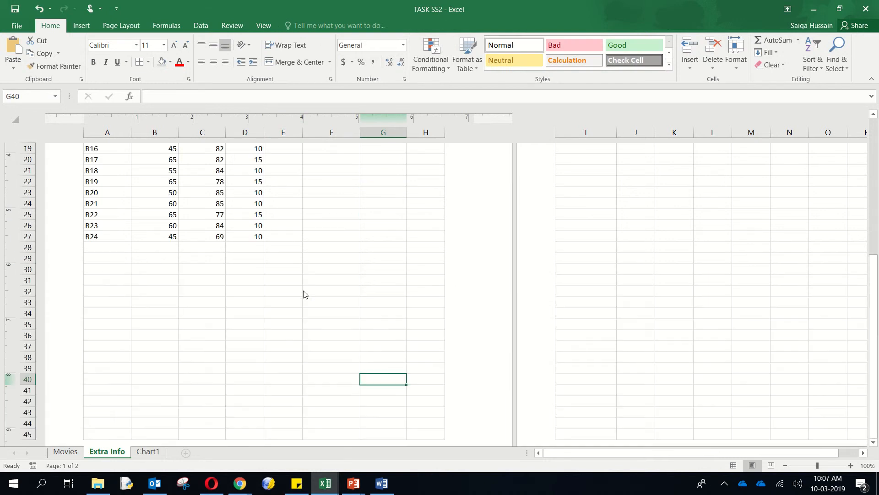
scroll(304, 295, up, 6)
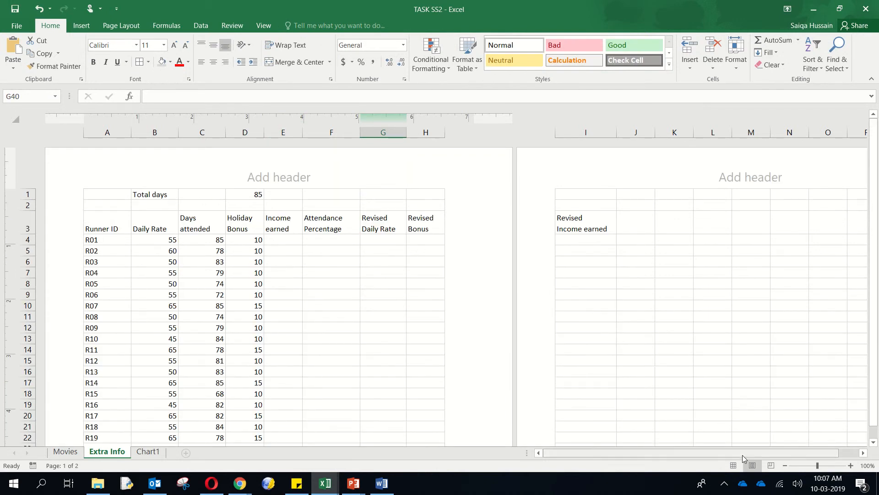
click(733, 466)
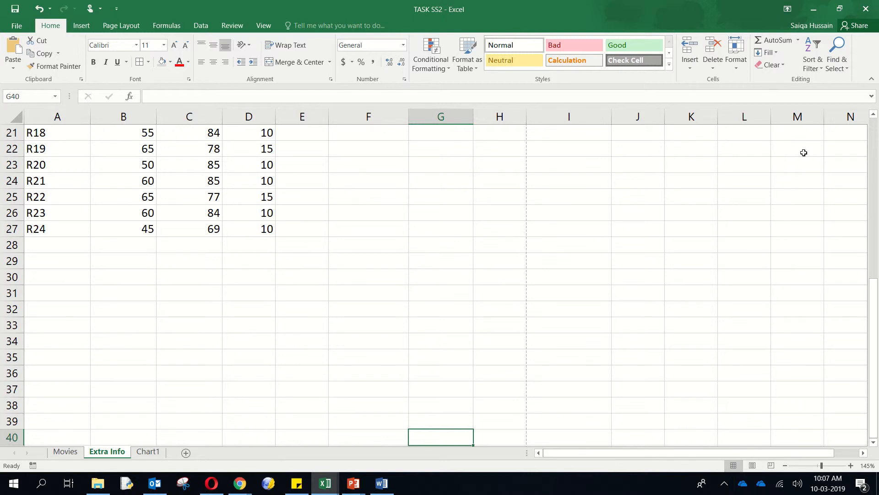
click(264, 26)
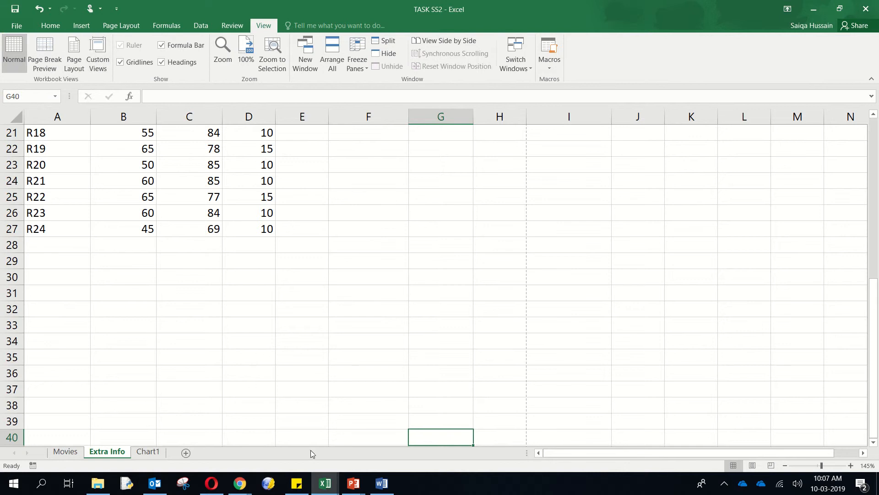
Read the Income earned formula instruction on the Part 4 slide in PowerPoint and return to the Extra Info sheet in Excel.
mouse_move(354, 482)
click(392, 460)
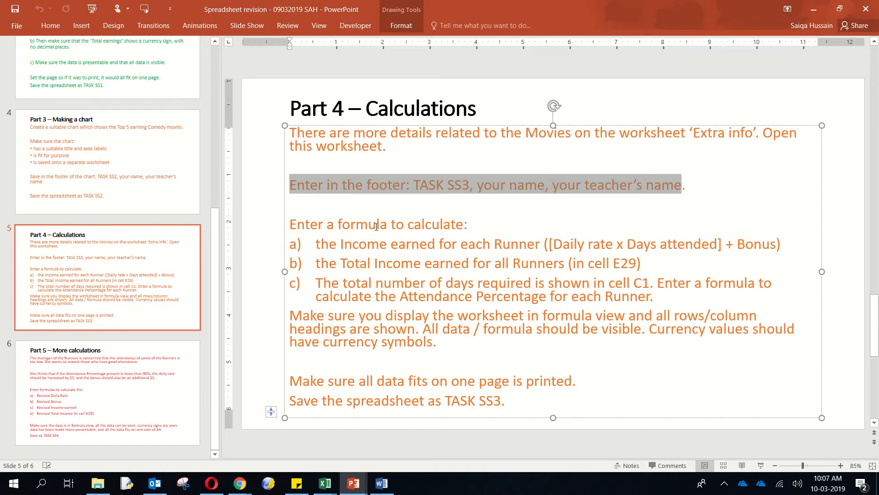
click(377, 224)
drag(290, 224, 500, 222)
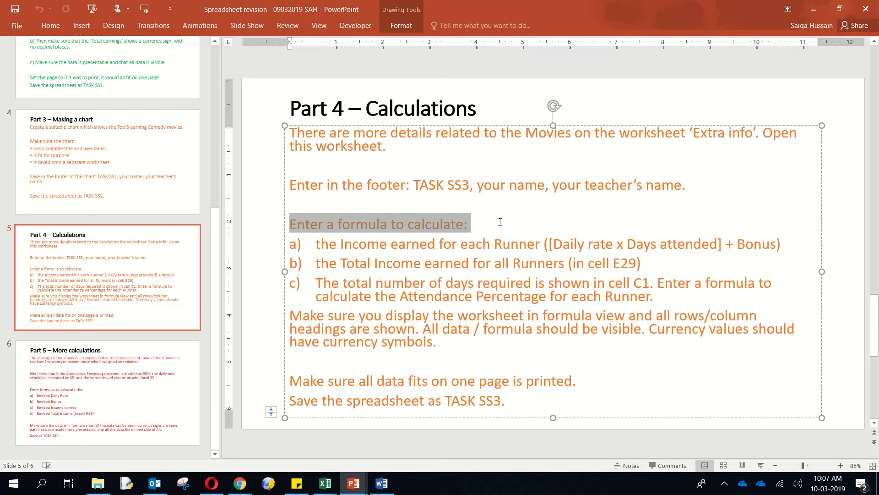
drag(607, 226, 790, 239)
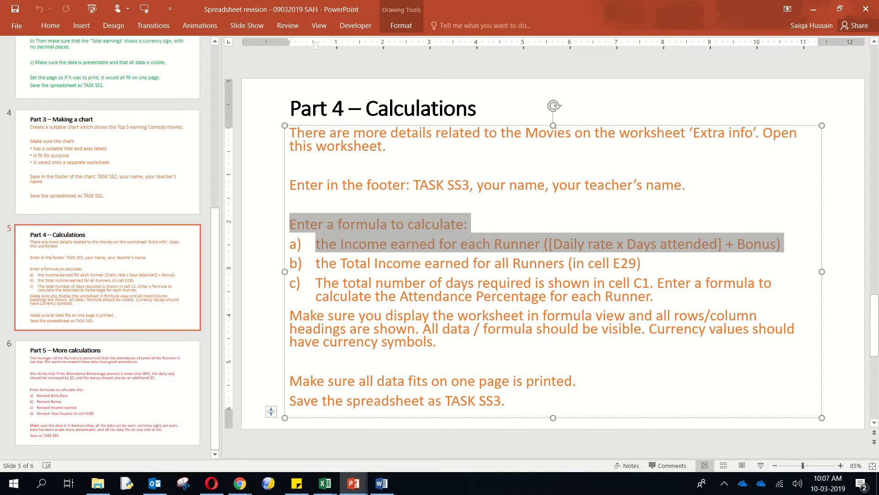
mouse_move(324, 482)
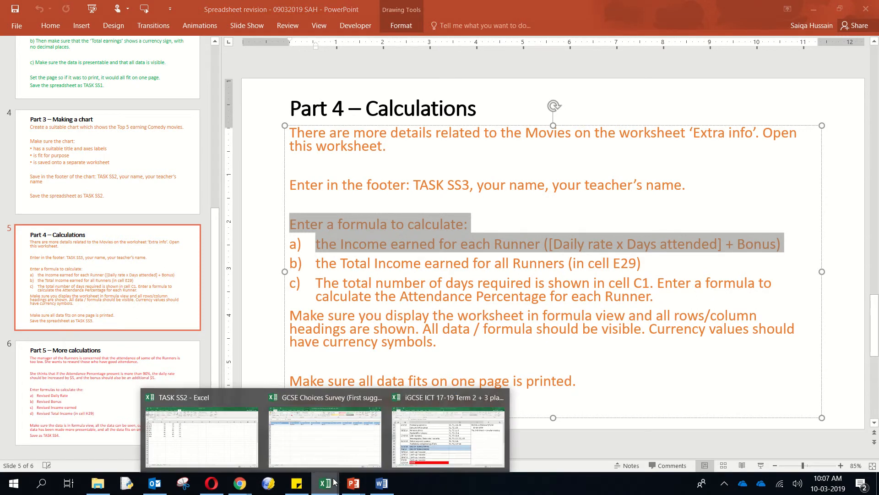
click(257, 448)
scroll(227, 329, up, 7)
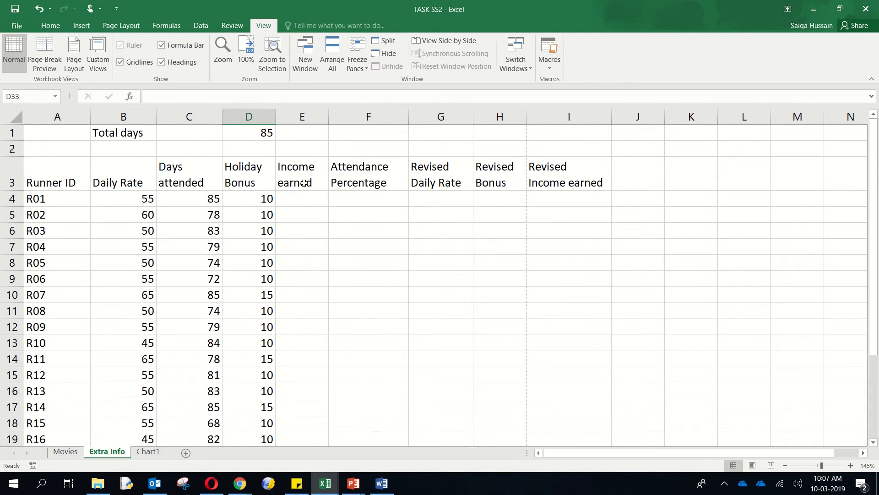
Restore the Excel and PowerPoint windows to smaller sizes and place the Extra Info sheet and the Part 4 slide side by side.
click(304, 183)
drag(290, 198, 294, 344)
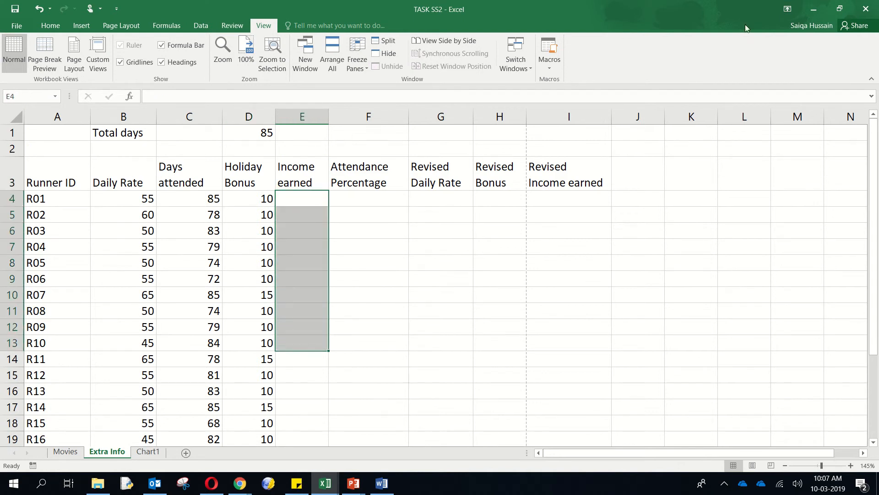
click(840, 9)
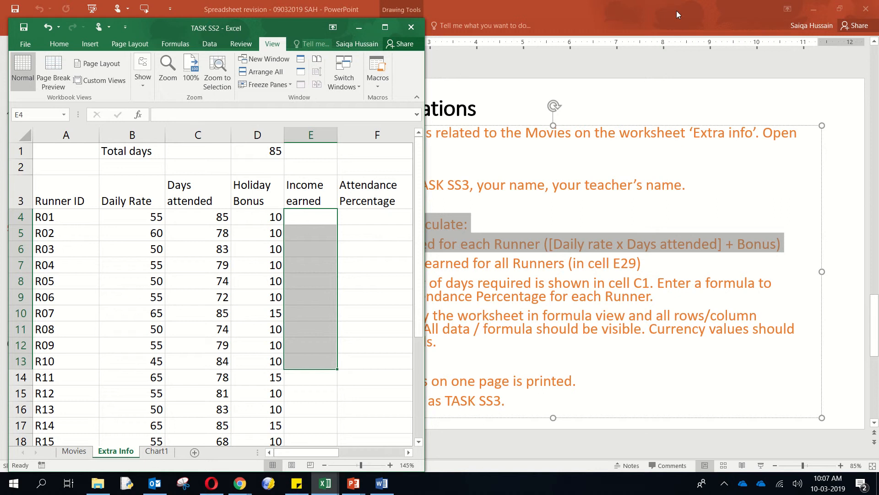
click(848, 10)
drag(332, 31, 697, 13)
click(645, 238)
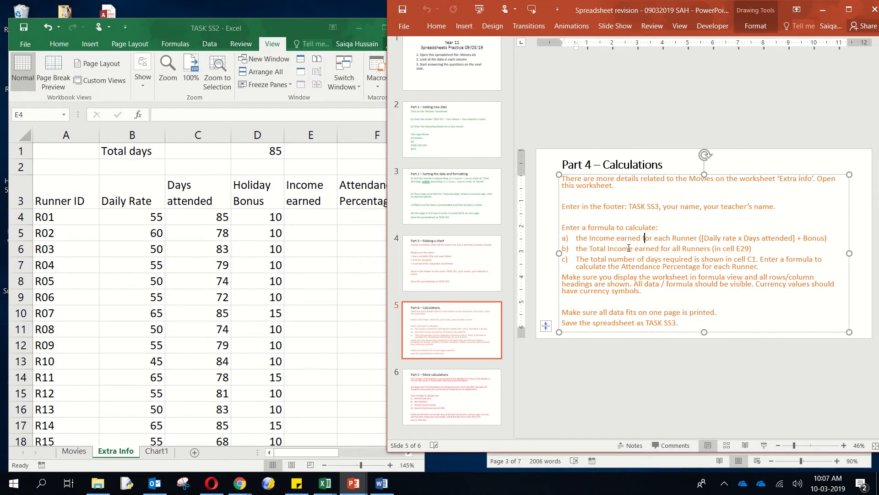
Examine how the Part 4 slide combines Daily rate, Days attended and Bonus for the Income earned formula.
drag(703, 239, 818, 238)
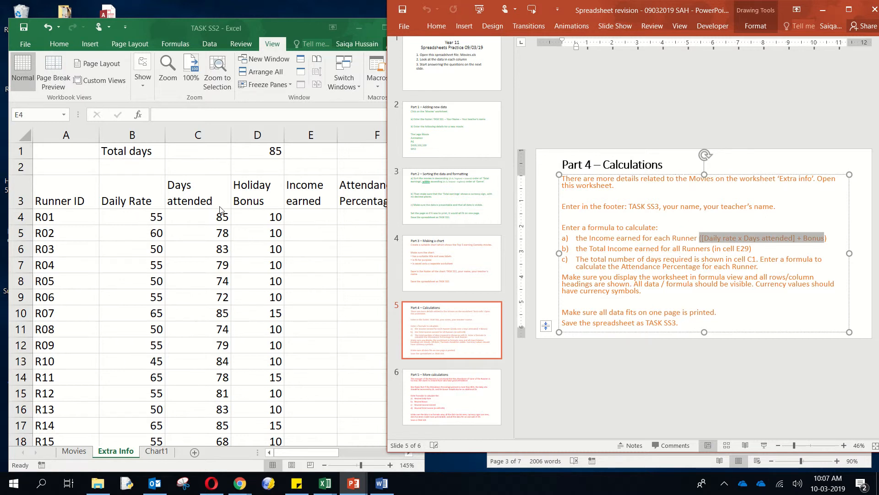
click(754, 265)
scroll(754, 265, up, 8)
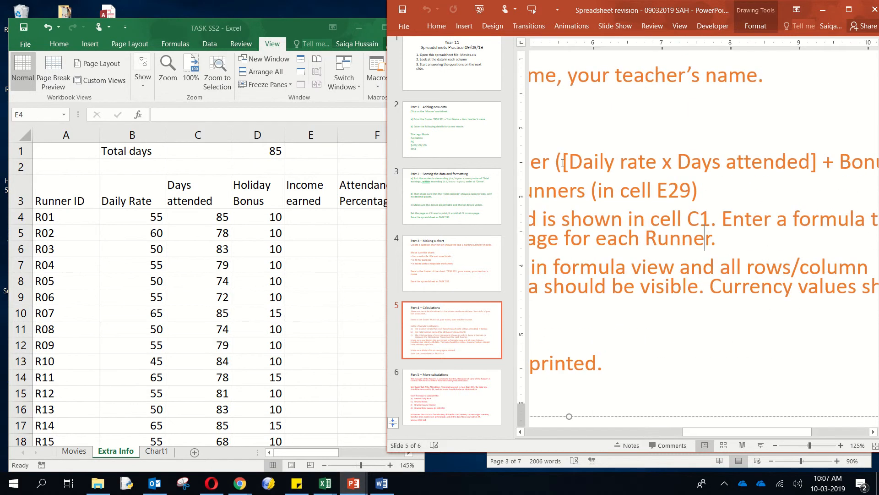
drag(563, 162, 820, 163)
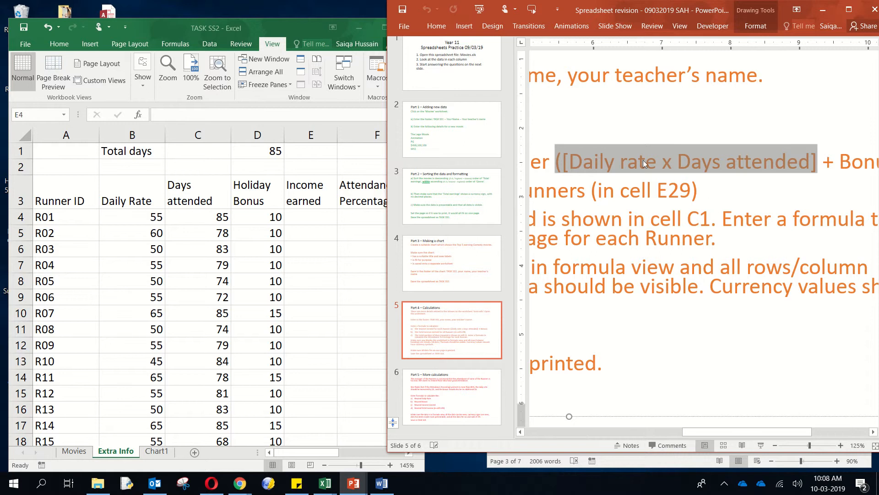
click(739, 191)
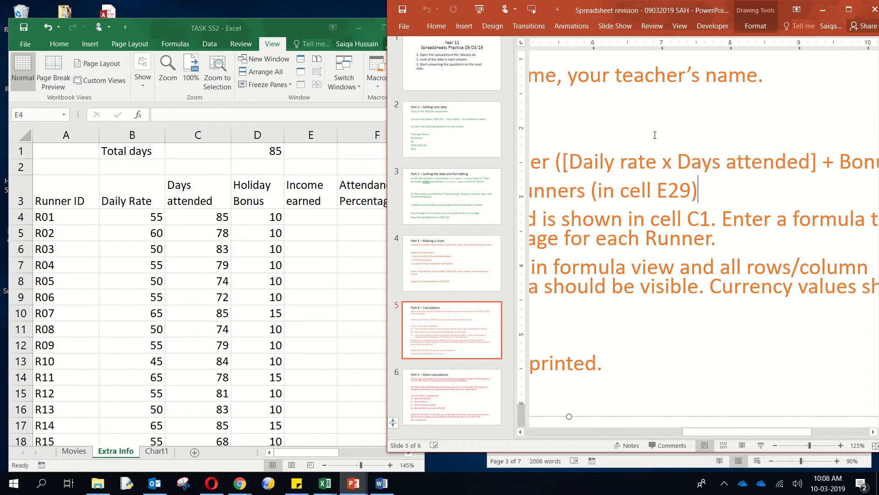
double_click(660, 172)
click(662, 165)
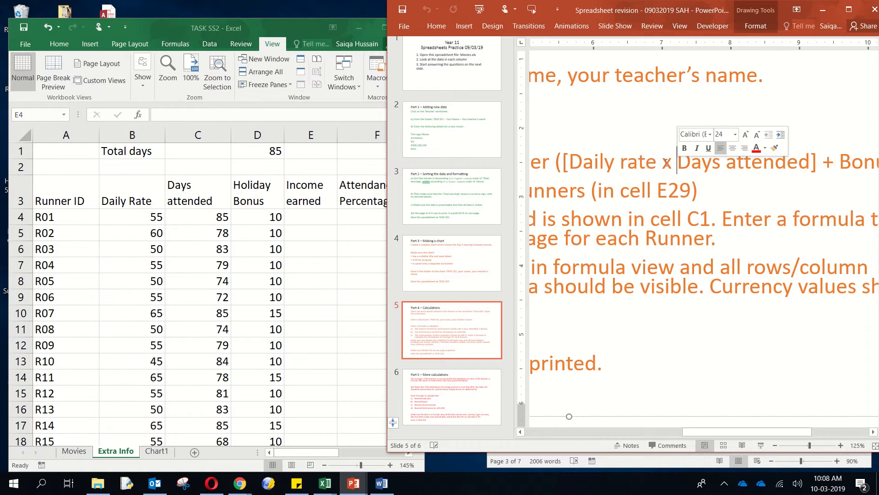
click(824, 162)
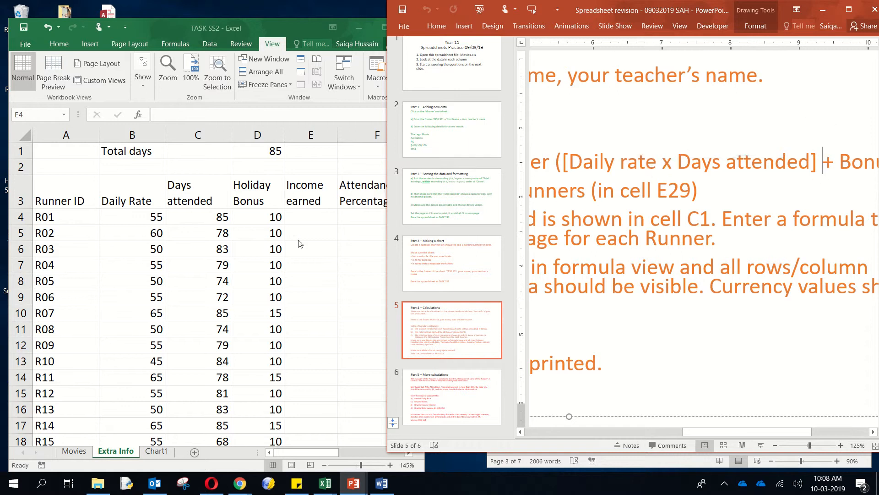
Enter the Income earned formula =(B4*C4)+D4 for runner R01 in cell E4 of the Extra Info sheet.
click(275, 240)
click(314, 214)
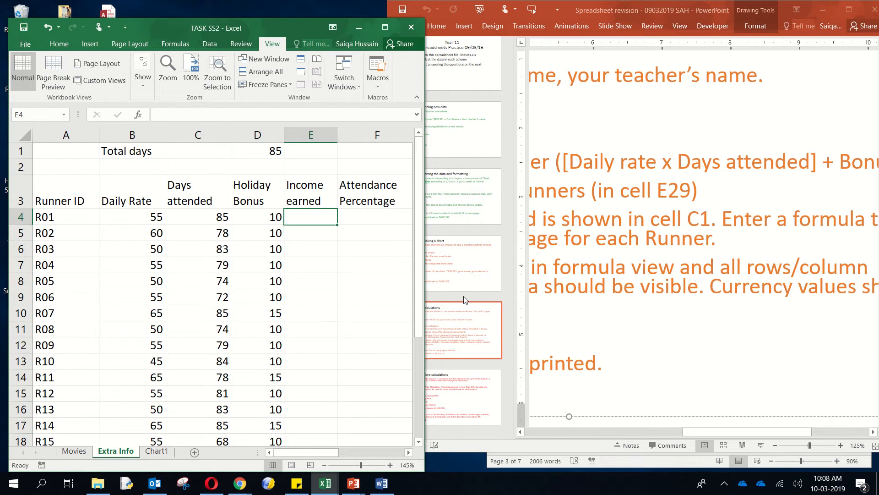
text(=)
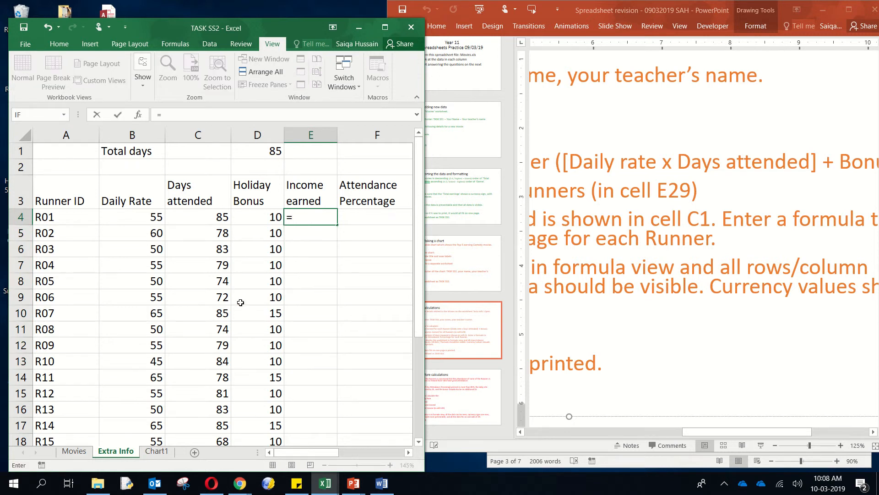
click(137, 219)
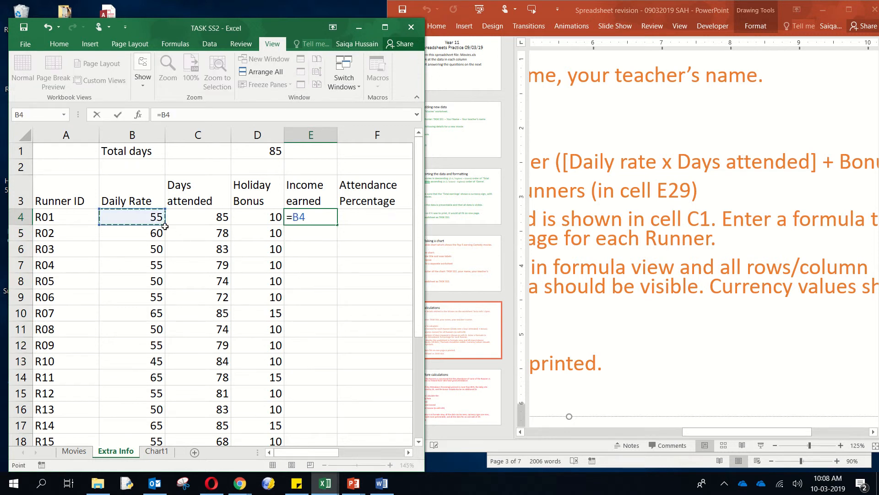
text(*)
click(201, 217)
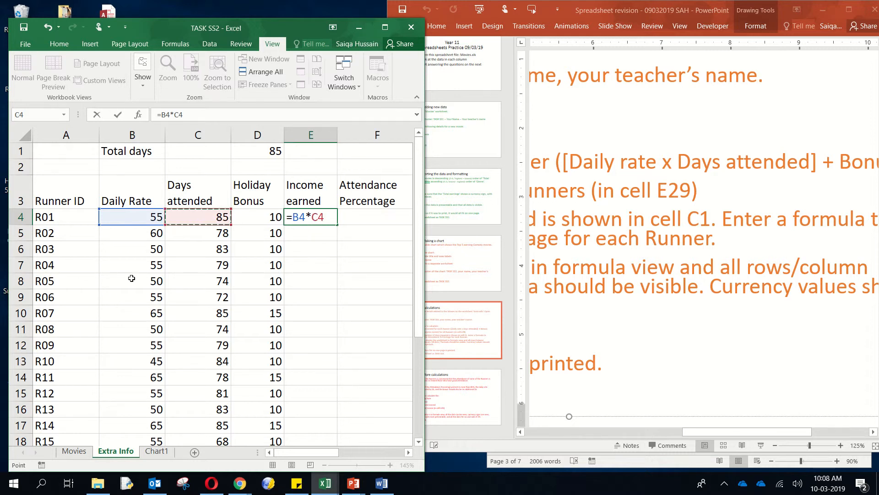
text(+)
click(249, 218)
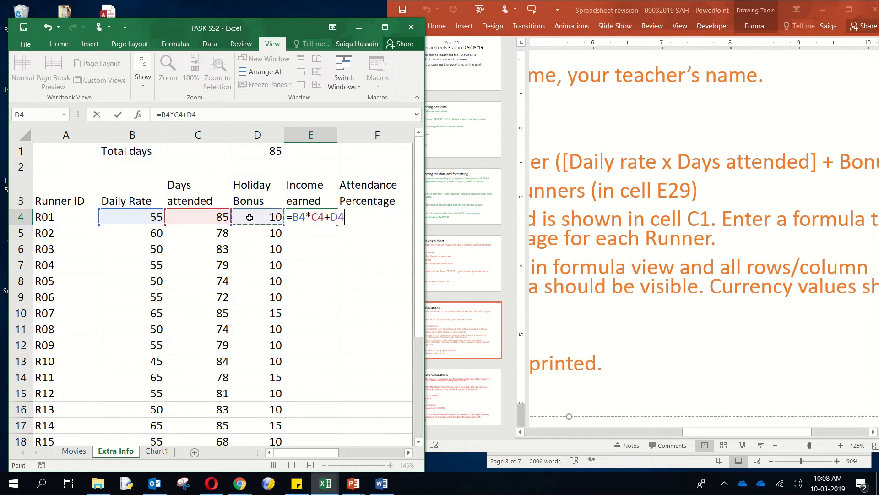
click(343, 220)
text(()
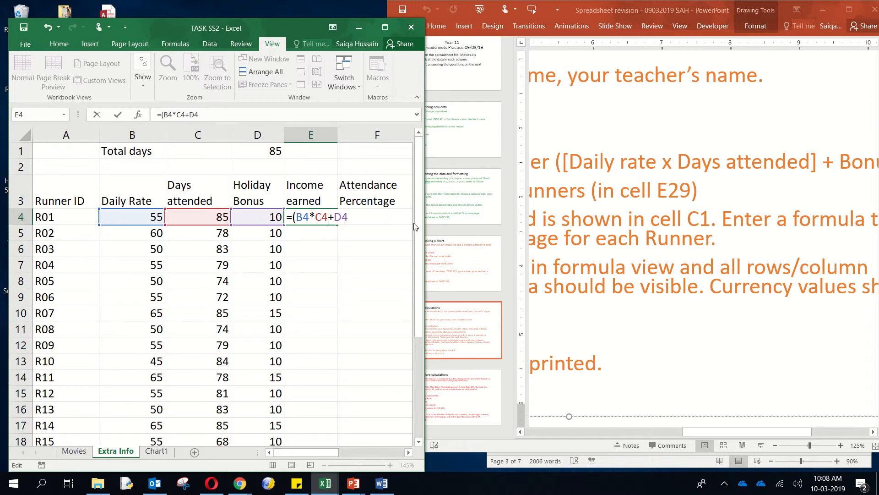
text())
key(Return)
Copy the Income earned formula from E4 down to E27 for all remaining runners.
click(299, 211)
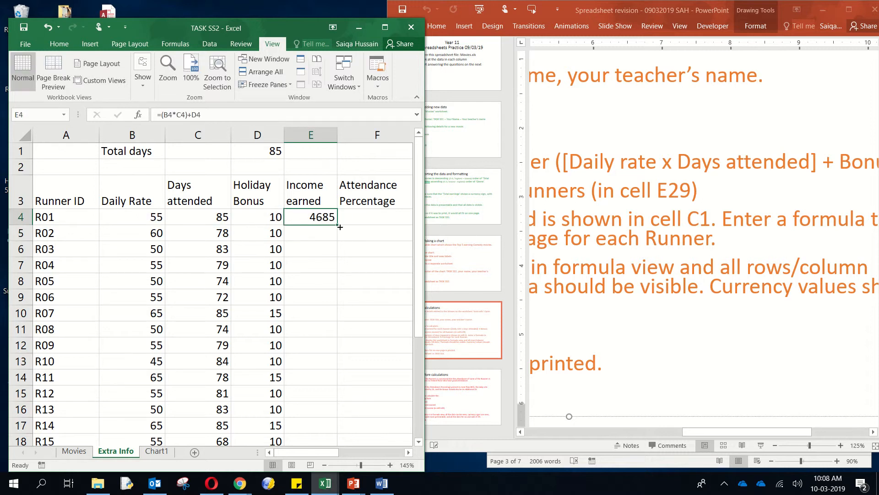
click(153, 232)
click(197, 233)
click(256, 235)
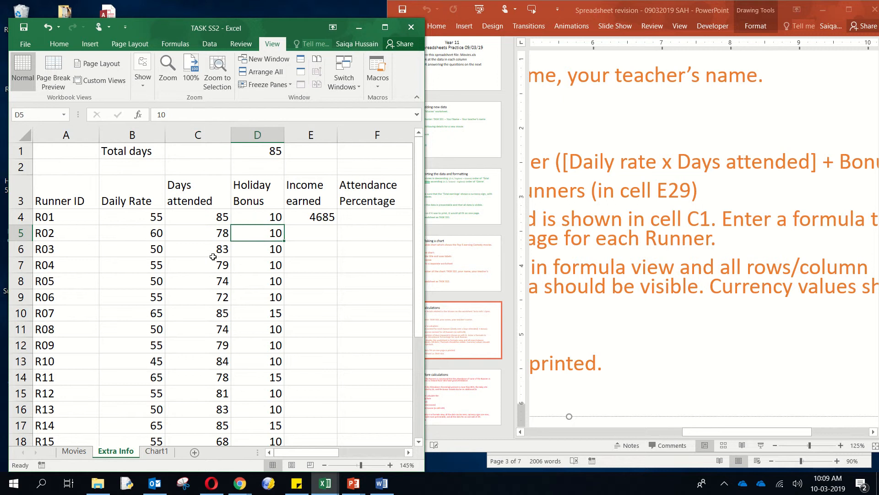
click(141, 249)
click(216, 250)
click(250, 248)
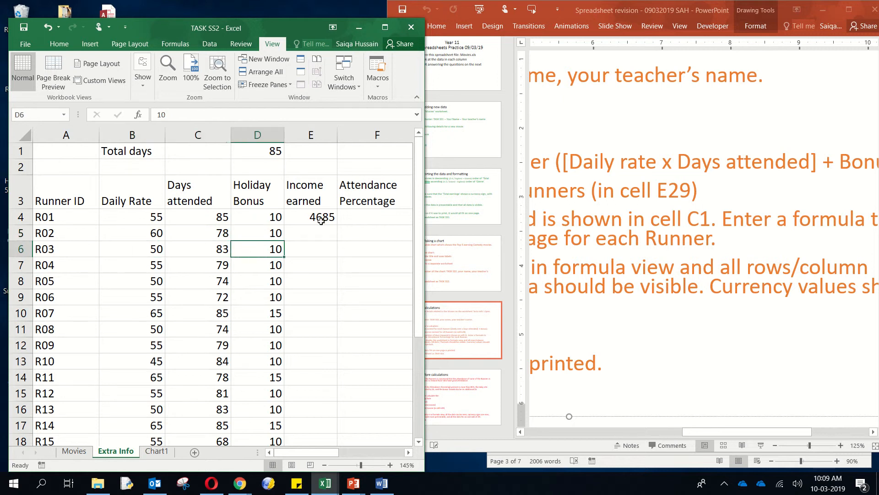
click(324, 222)
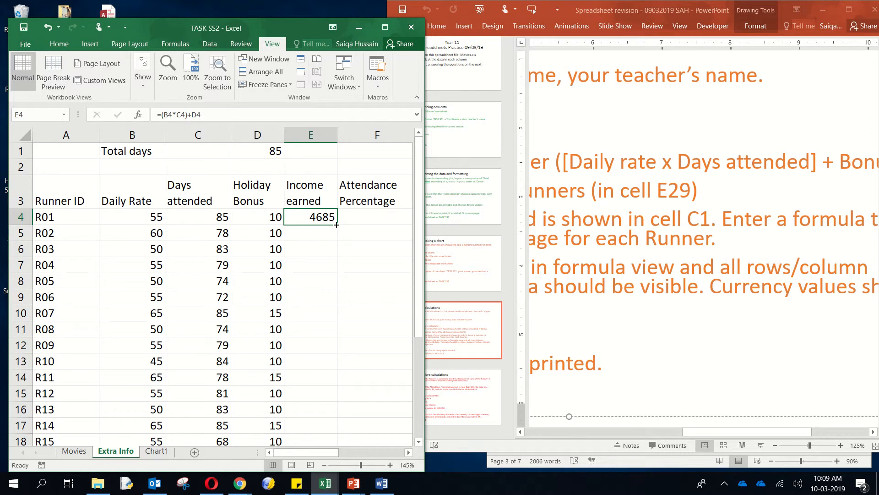
drag(338, 224, 315, 408)
Check the cell references in the copied Income earned formulas in E26 and E19.
click(314, 393)
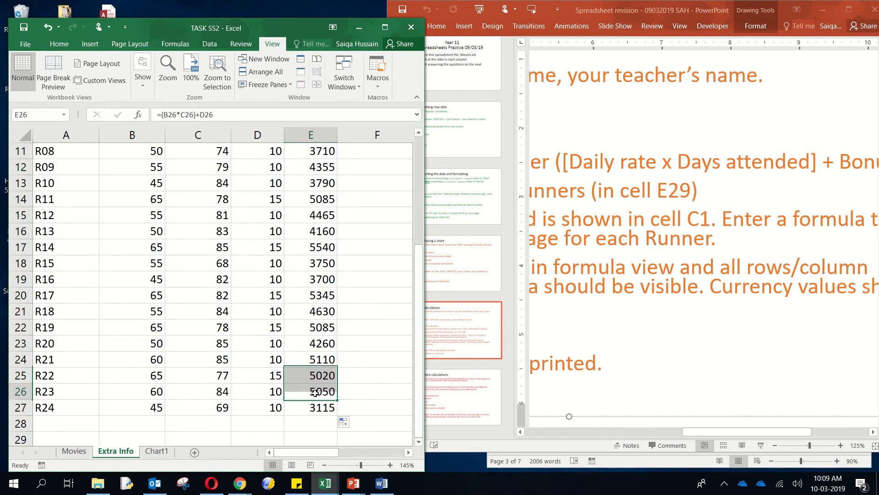
double_click(314, 393)
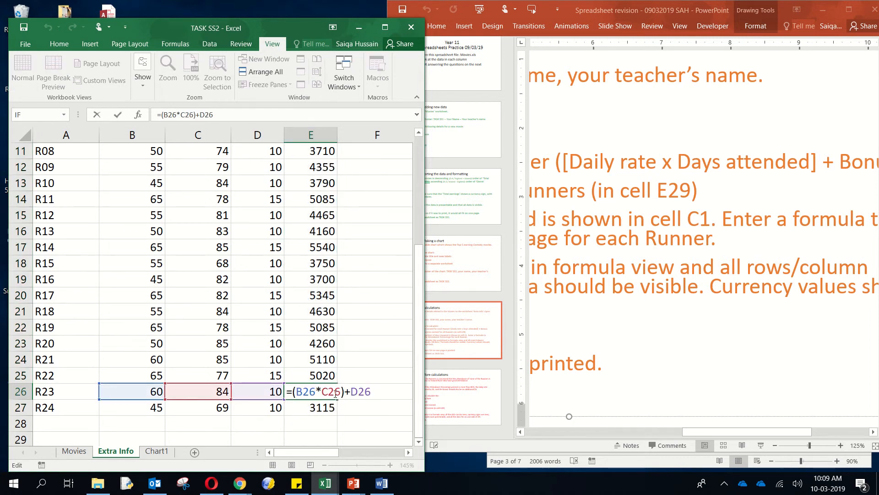
key(Return)
double_click(309, 279)
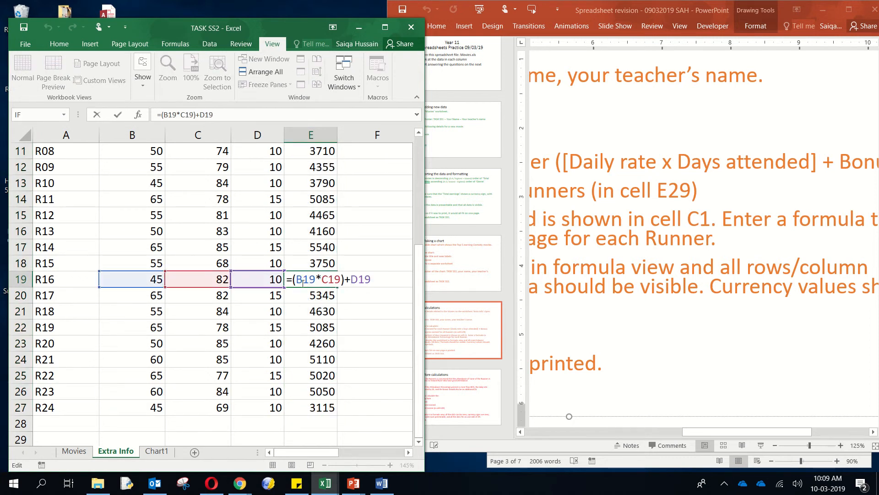
key(Return)
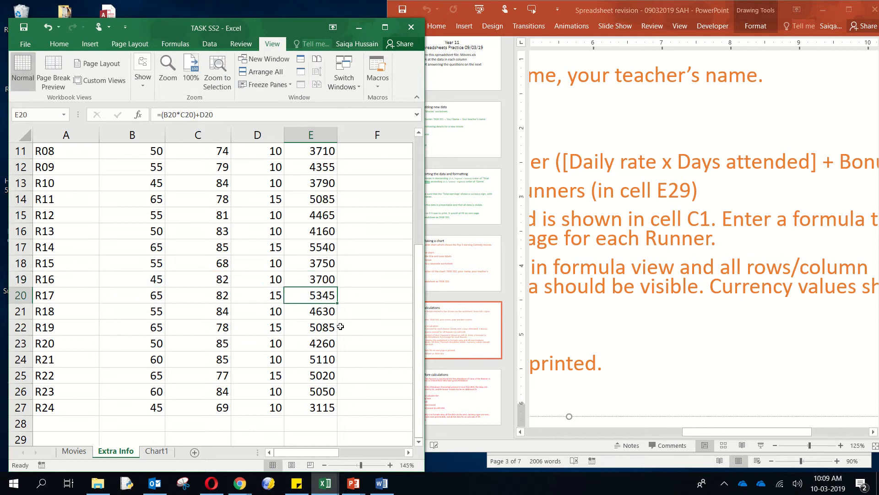
scroll(343, 343, up, 4)
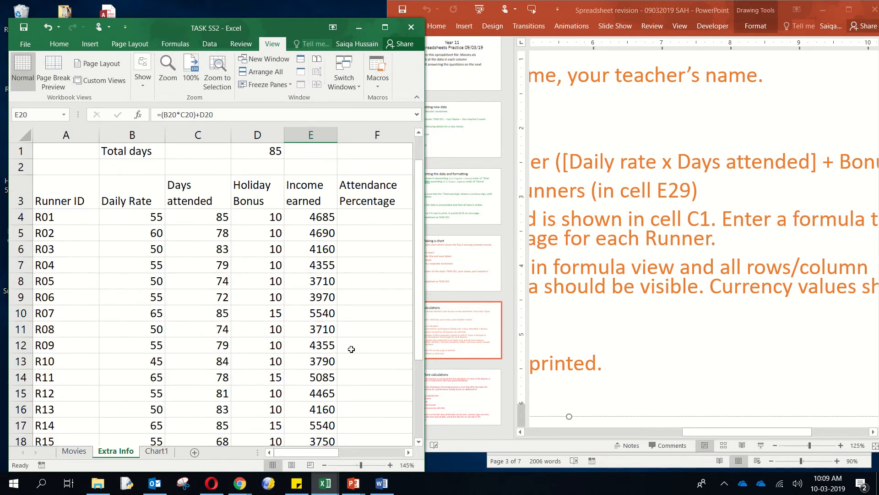
Read the Total Income earned instruction on the Part 4 slide in PowerPoint and return to the Extra Info sheet in a maximised Excel window.
click(633, 312)
scroll(680, 282, down, 3)
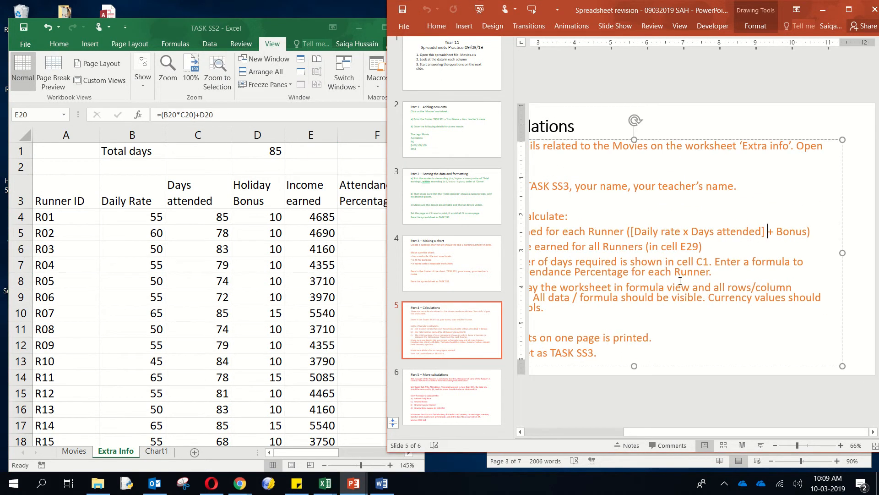
drag(750, 433, 695, 429)
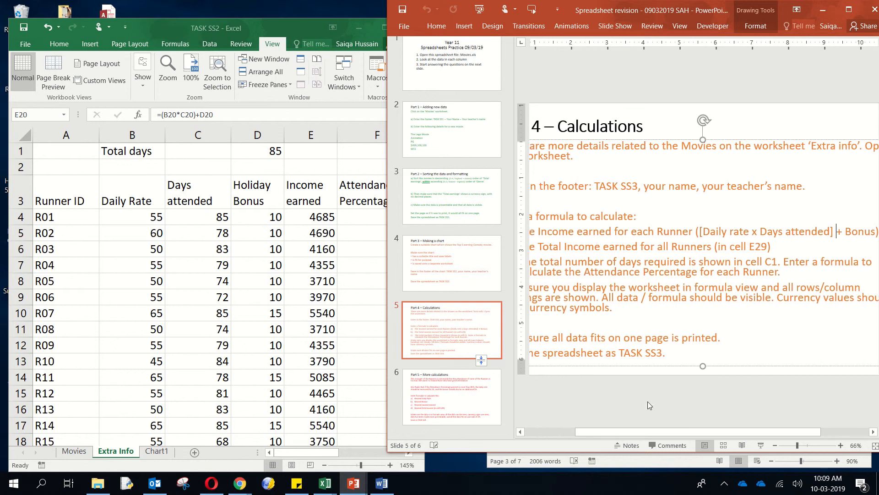
drag(512, 255, 707, 249)
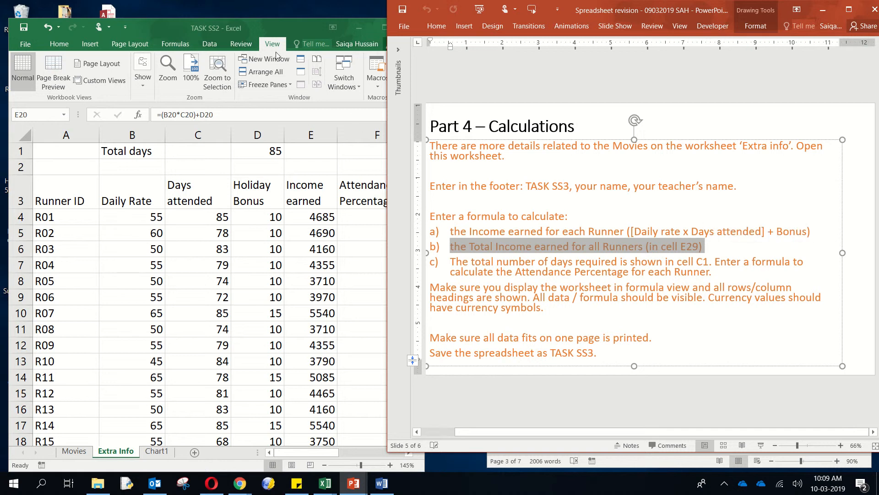
click(386, 29)
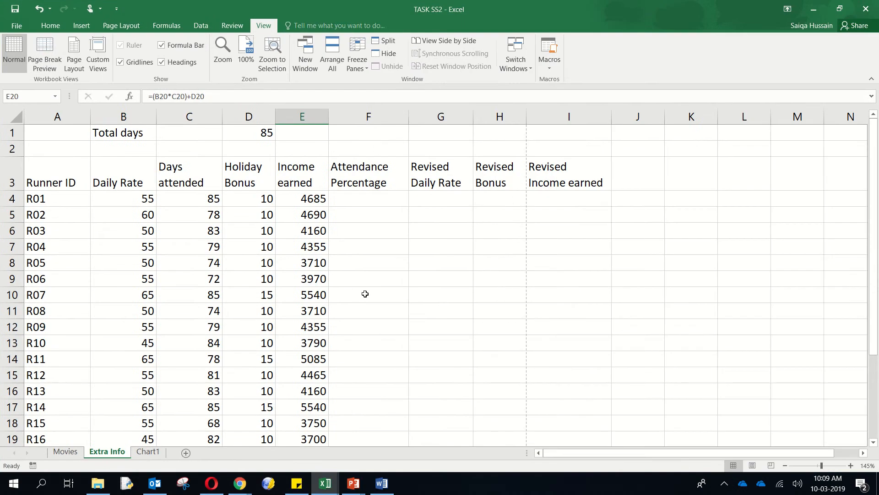
Review the Income earned values down to runner R24 and the empty total cell E29 on the Extra Info sheet.
click(363, 295)
drag(297, 177, 304, 312)
scroll(298, 344, down, 4)
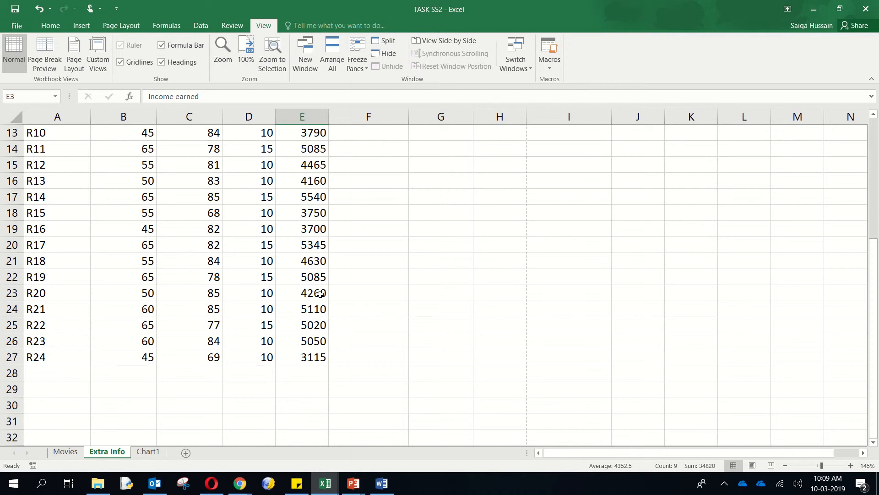
click(297, 383)
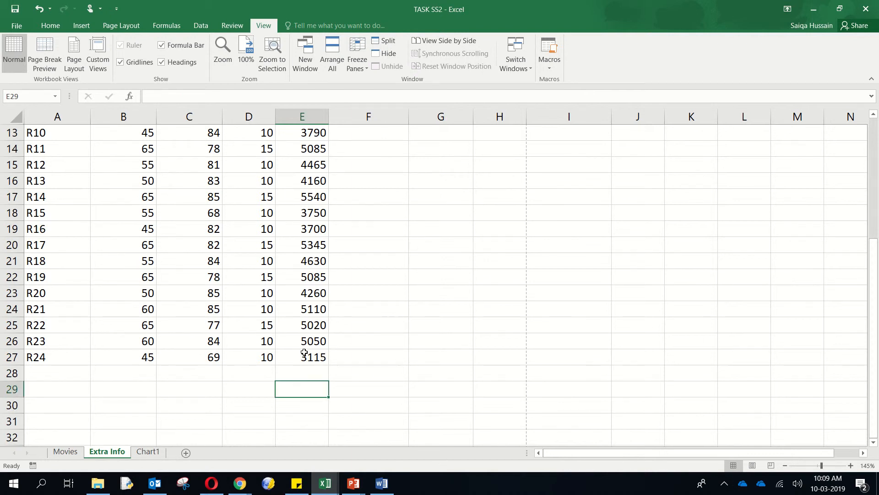
drag(305, 353, 297, 137)
scroll(308, 255, down, 6)
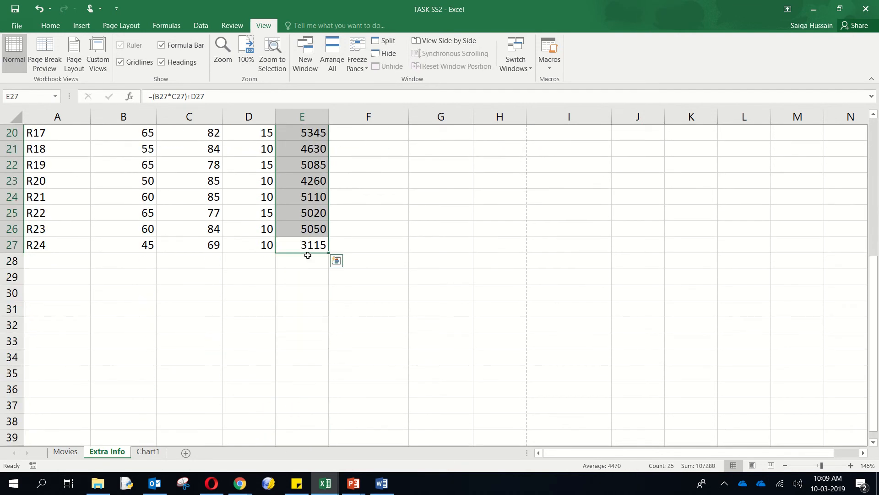
Enter the Total Income formula =SUM(E4:E27) in cell E29.
click(297, 280)
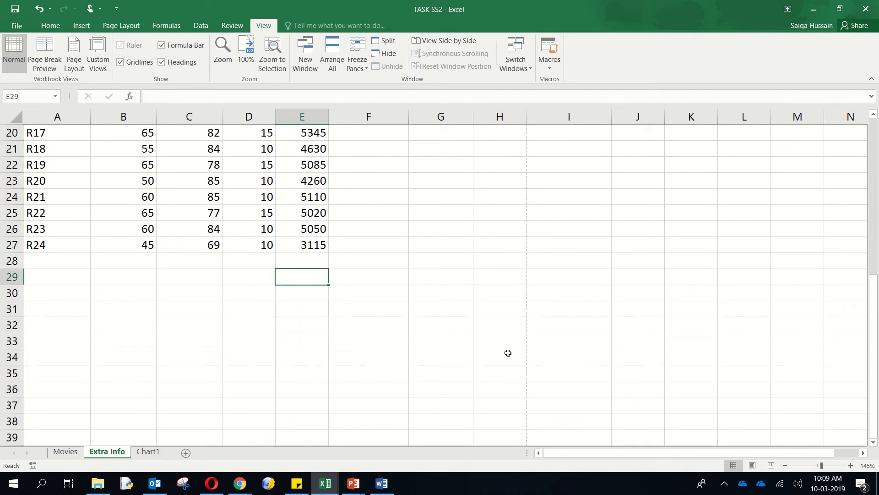
text(=SUM)
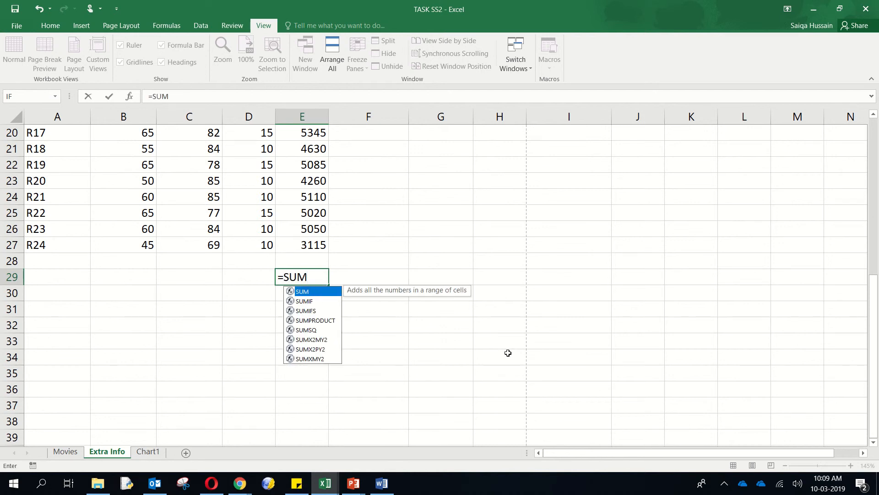
double_click(304, 292)
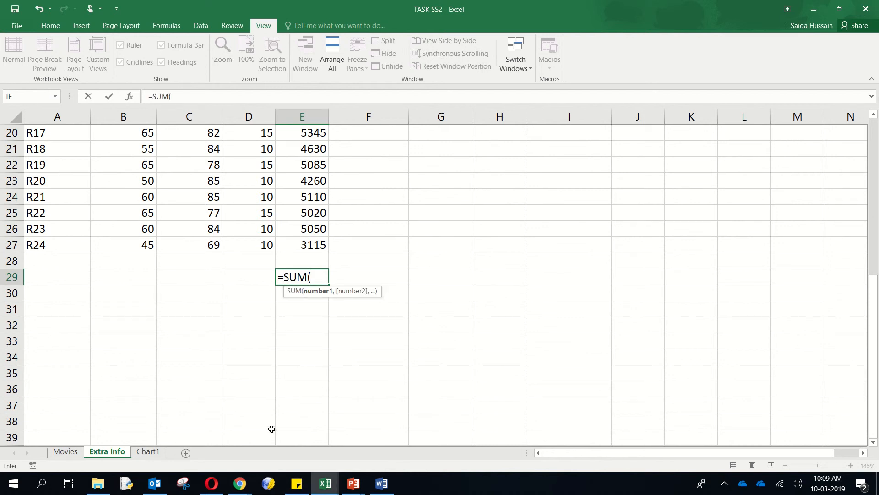
scroll(284, 330, up, 6)
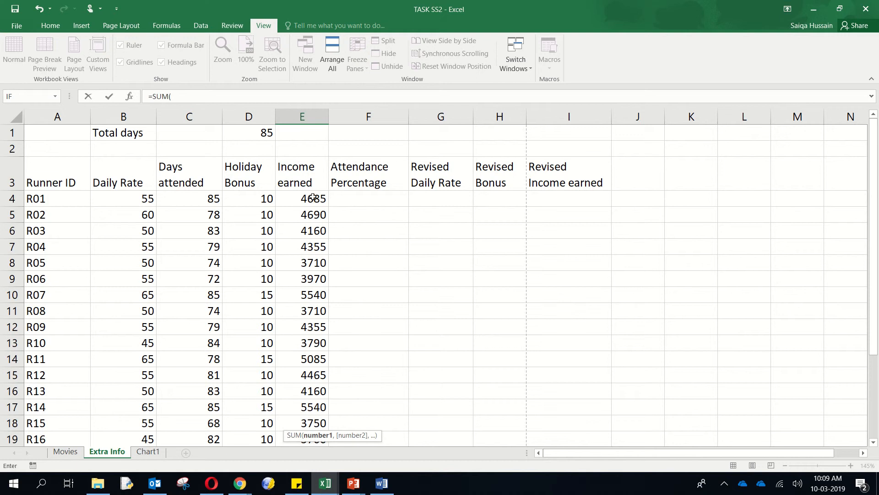
drag(313, 197, 298, 373)
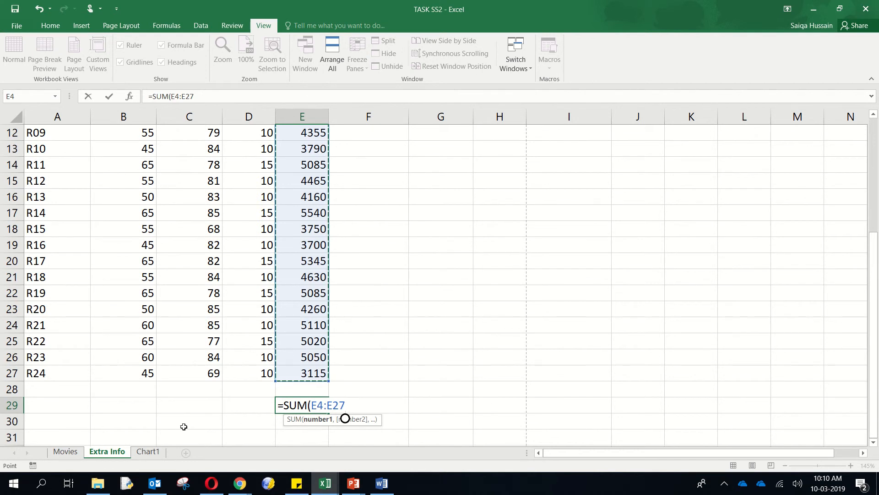
text(_)
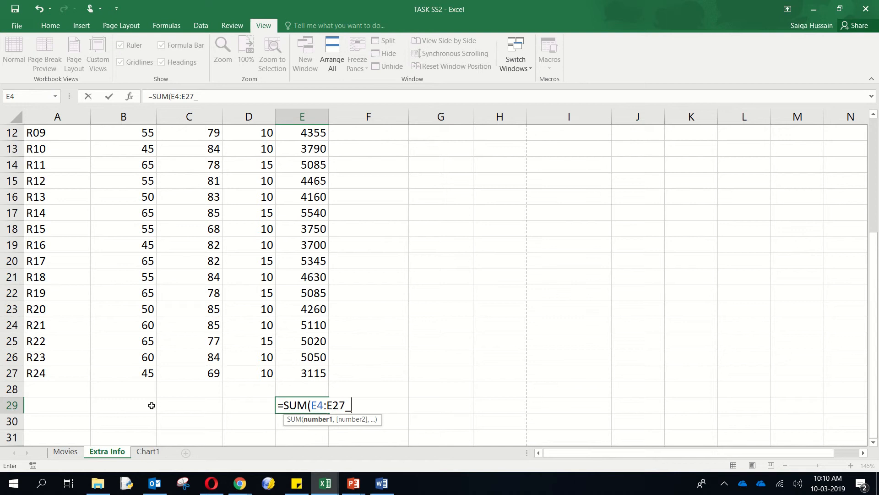
key(BackSpace)
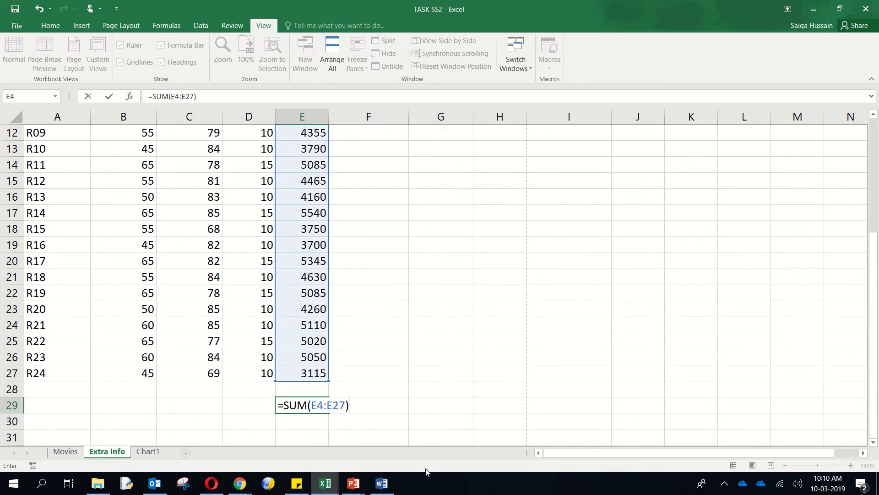
key(Return)
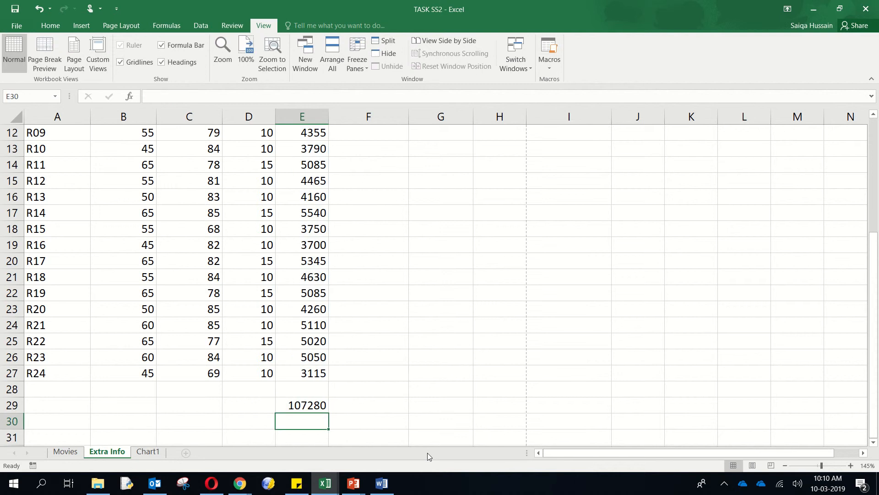
Reduce the Excel window, read the total days and Attendance Percentage instruction on the Part 4 slide in PowerPoint, and return to Excel.
click(839, 8)
click(526, 247)
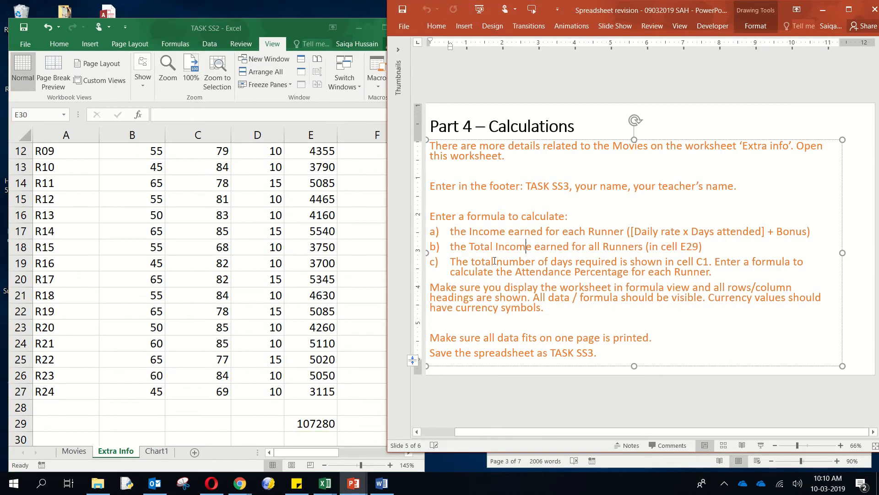
drag(452, 262, 705, 264)
click(257, 320)
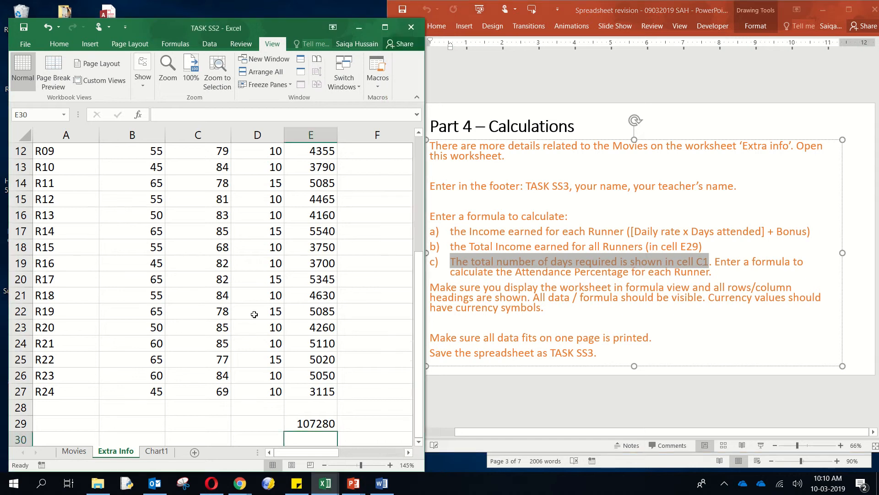
Move the Total days value from cell D1 to C1 to match the slide's instruction.
scroll(255, 311, up, 4)
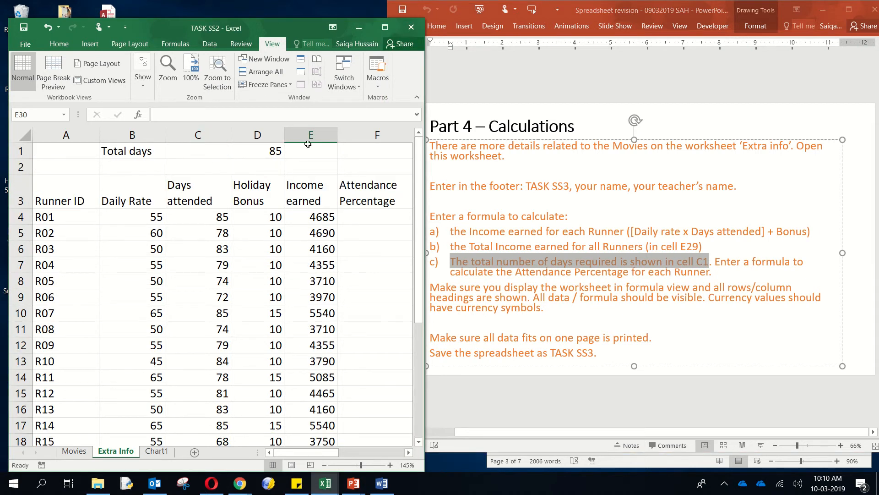
click(257, 150)
drag(241, 159, 215, 160)
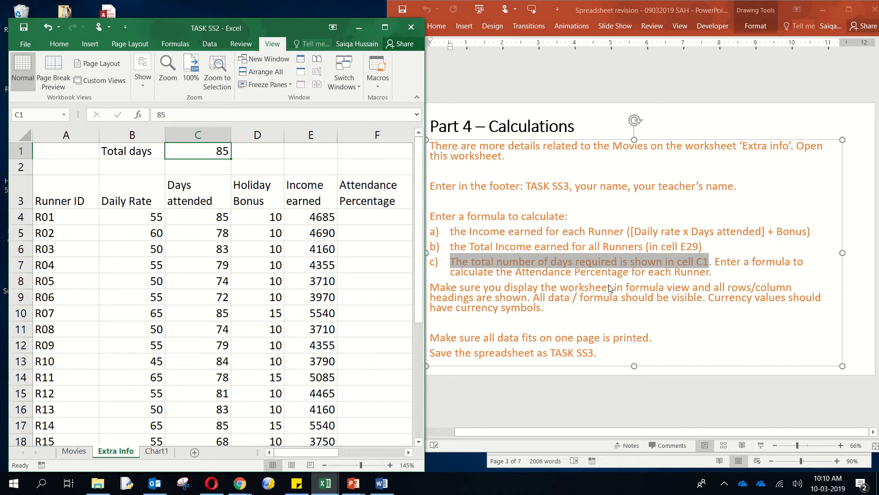
Compare the Total days in C1 with the Days attended by runners R01 to R06 in column C.
click(375, 215)
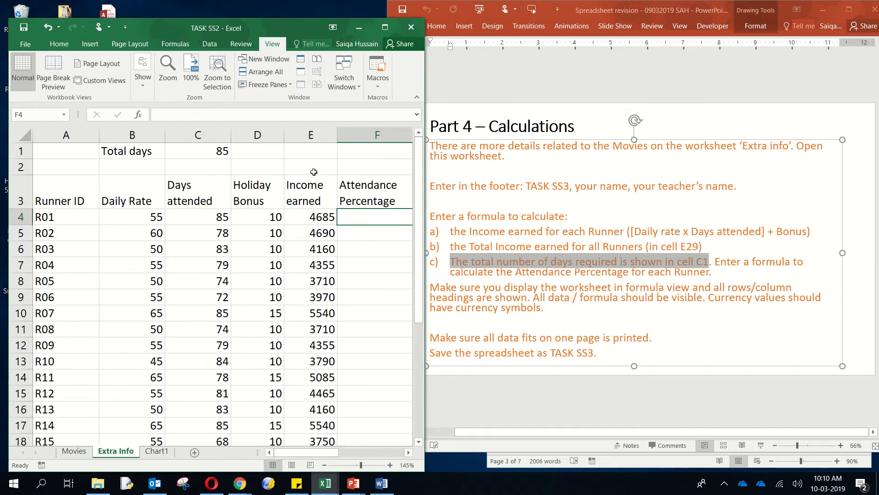
click(213, 151)
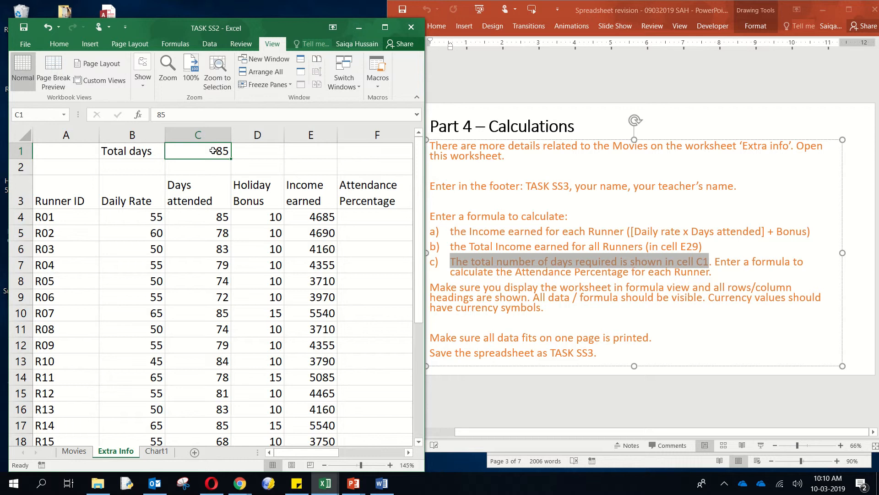
click(220, 220)
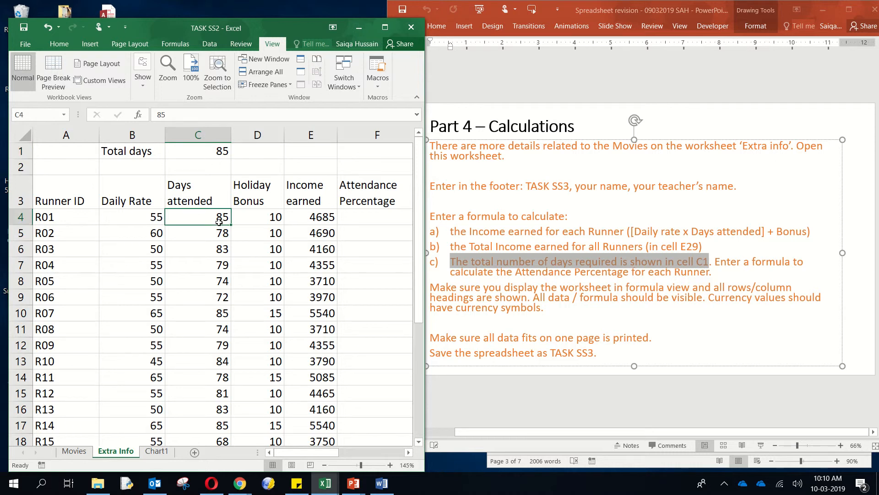
click(219, 236)
click(220, 249)
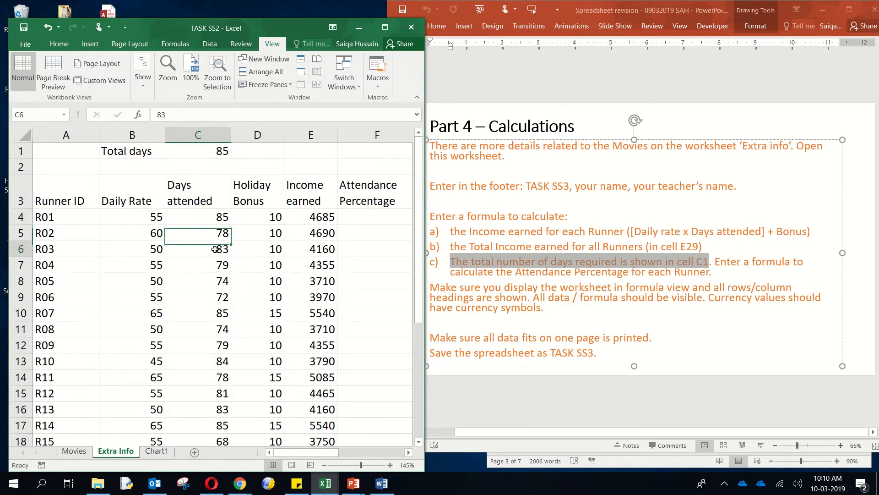
click(204, 270)
click(204, 281)
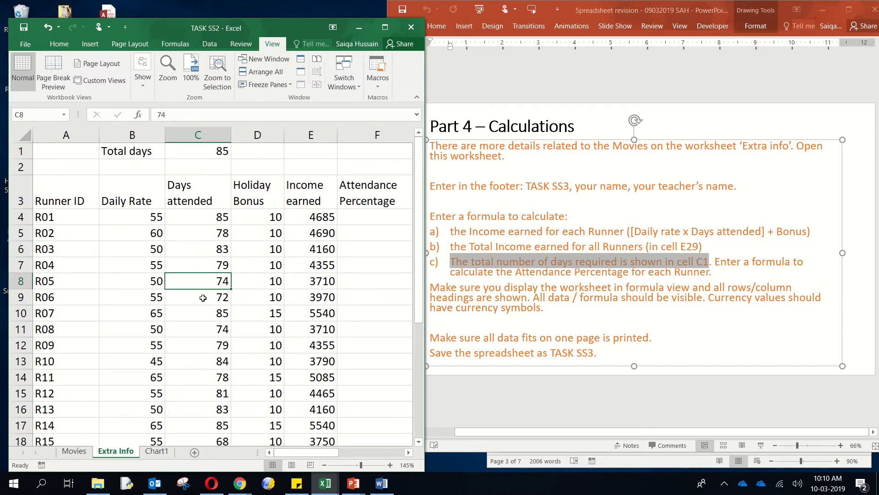
click(204, 297)
Enter the Attendance Percentage formula =C4/C1 for runner R01 in cell F4.
click(350, 222)
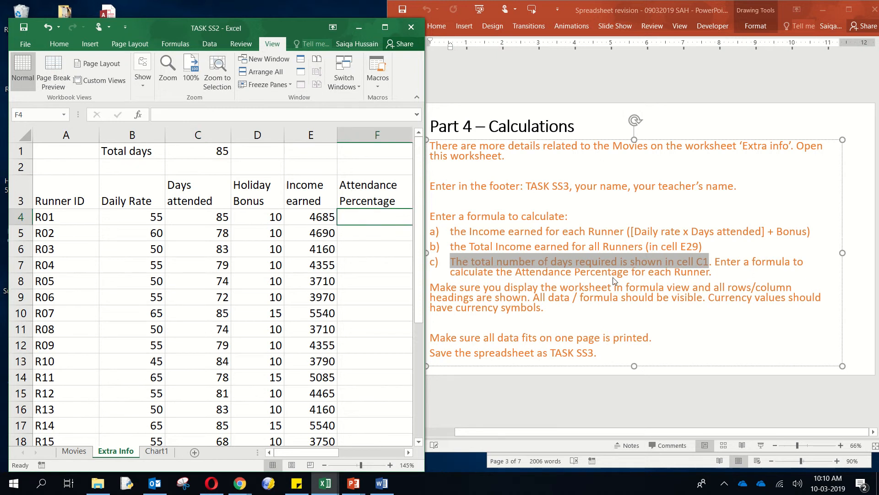
text(=)
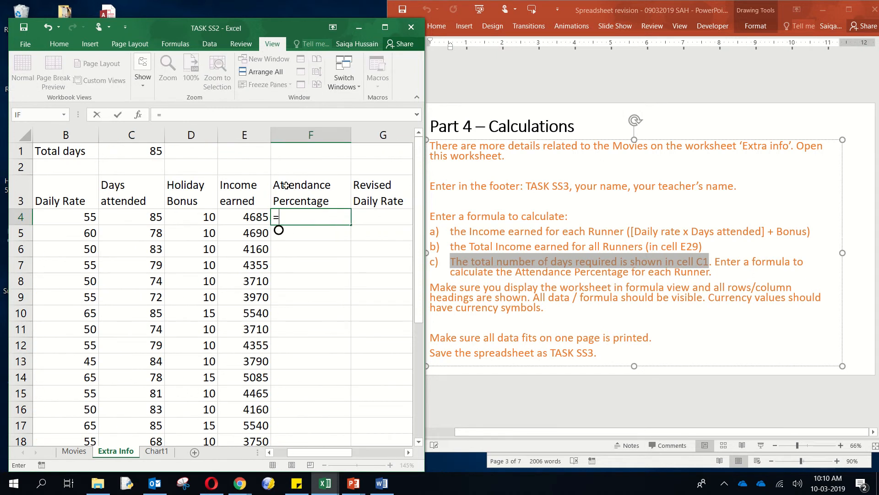
click(145, 215)
text(/)
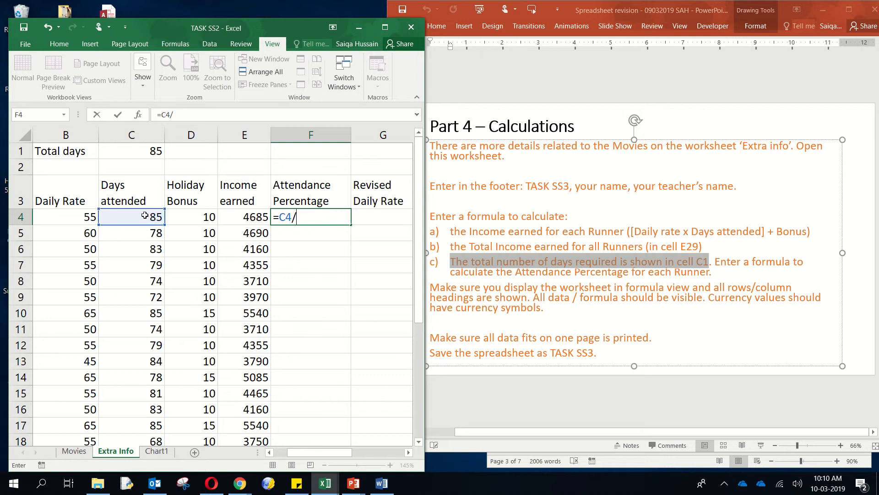
click(153, 151)
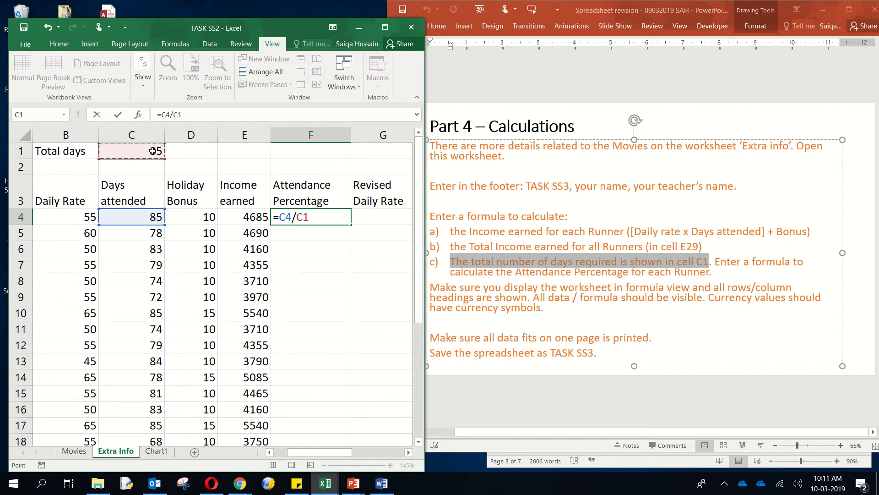
key(Return)
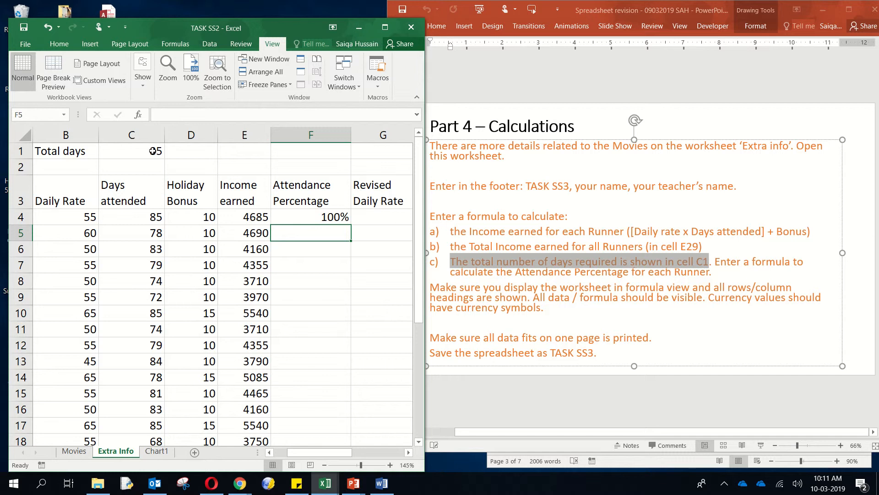
Check the number format category and decimal places of cell F4 in Format Cells, leaving without changes.
click(309, 220)
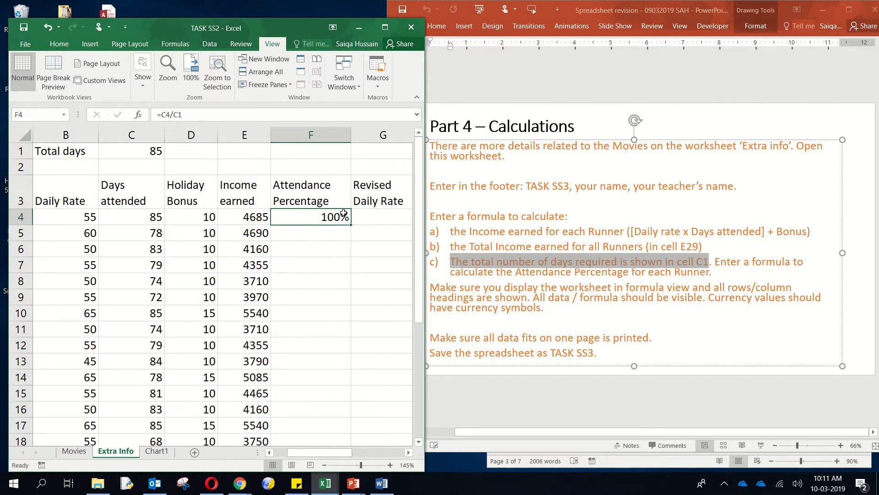
right_click(325, 218)
click(324, 219)
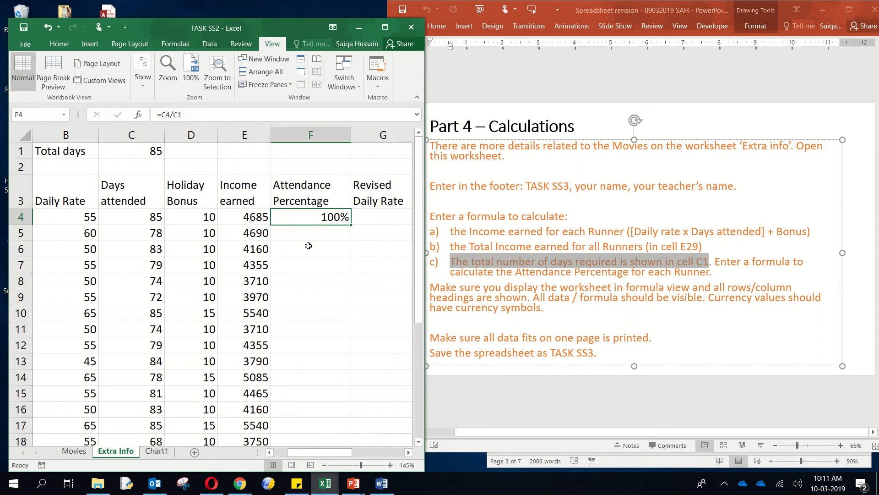
right_click(303, 222)
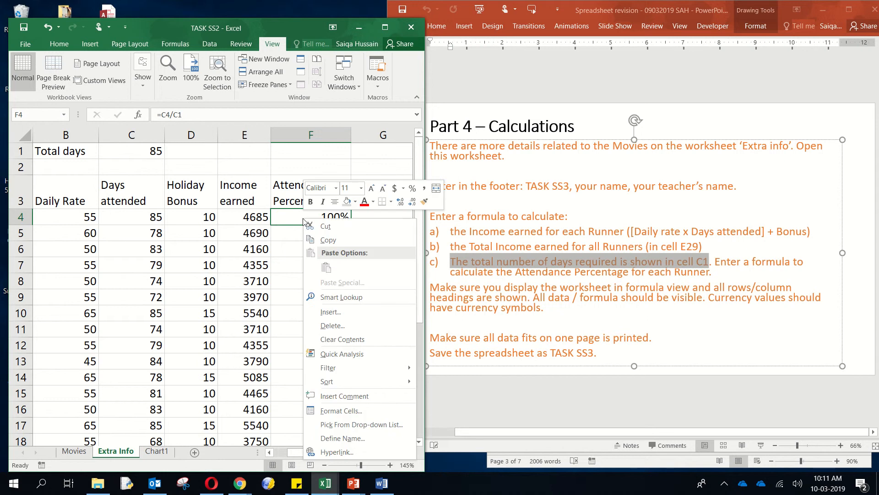
click(357, 411)
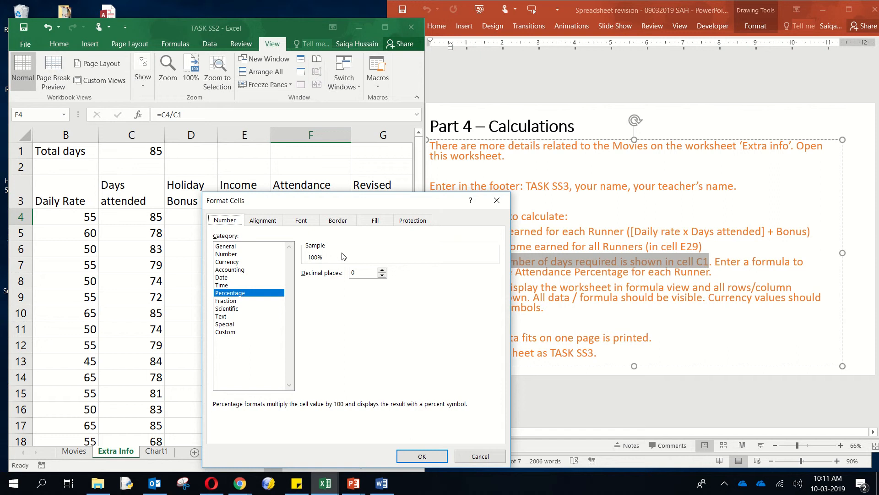
click(481, 460)
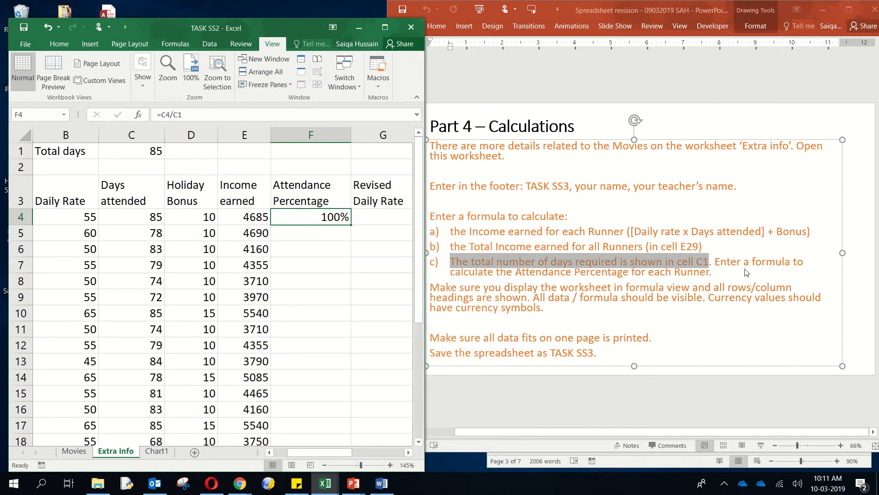
Enter the Attendance Percentage formula =C5/C1 for runner R02 in cell F5.
key(Down)
key(Down)
click(304, 214)
click(331, 229)
text(=)
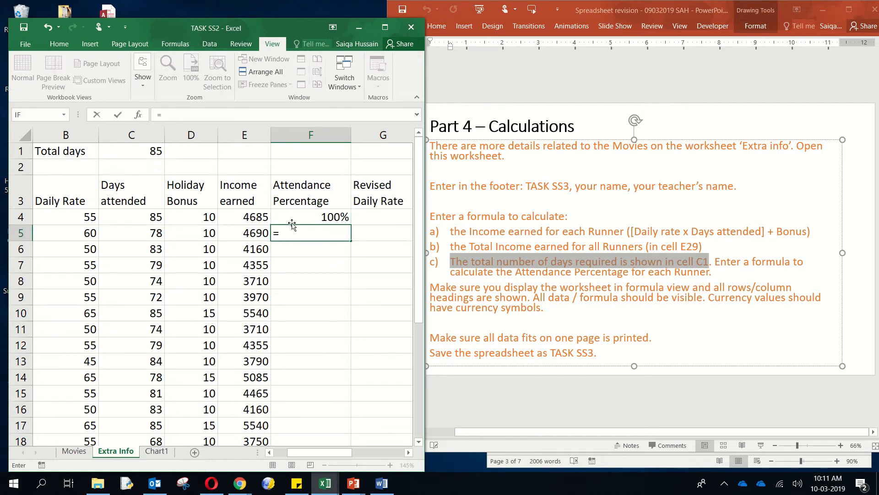
click(124, 233)
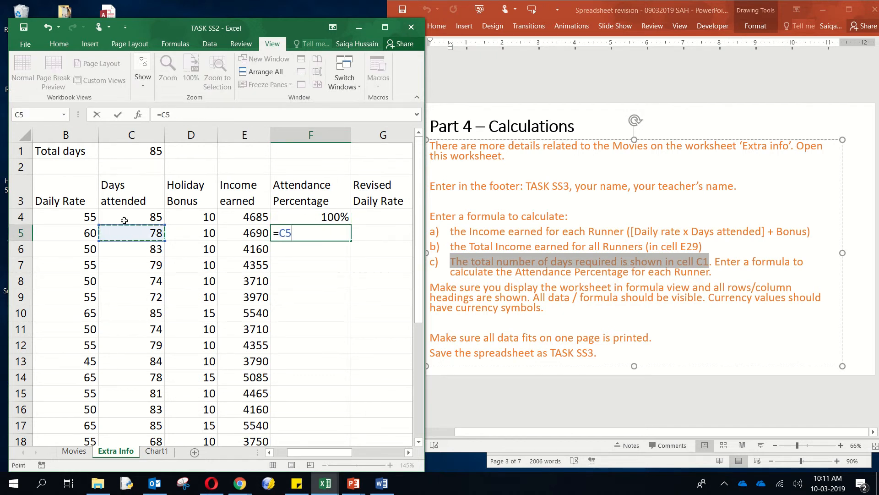
text(/)
click(145, 149)
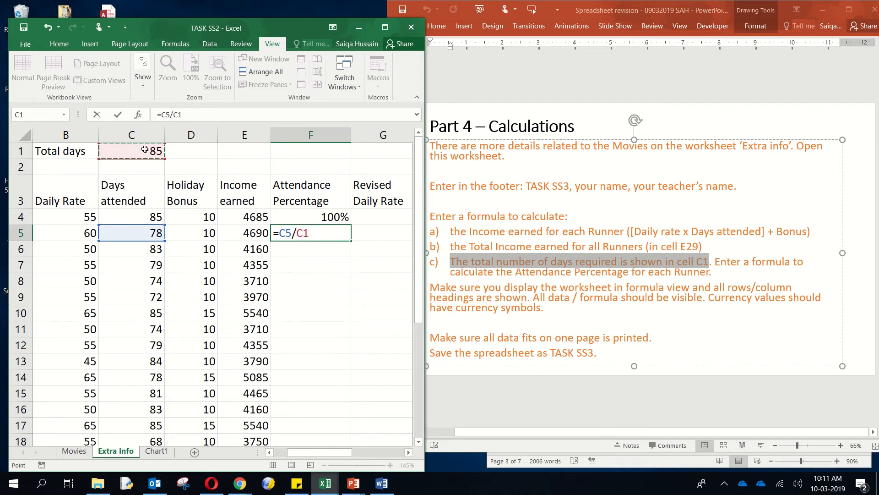
key(Return)
Compare the cell references in the Attendance Percentage formulas in F5 and F4.
drag(314, 231, 118, 230)
click(331, 229)
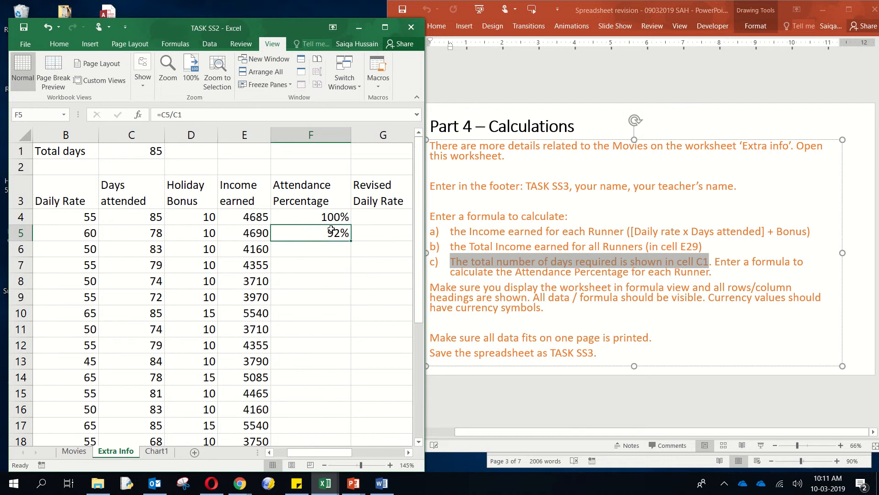
click(340, 217)
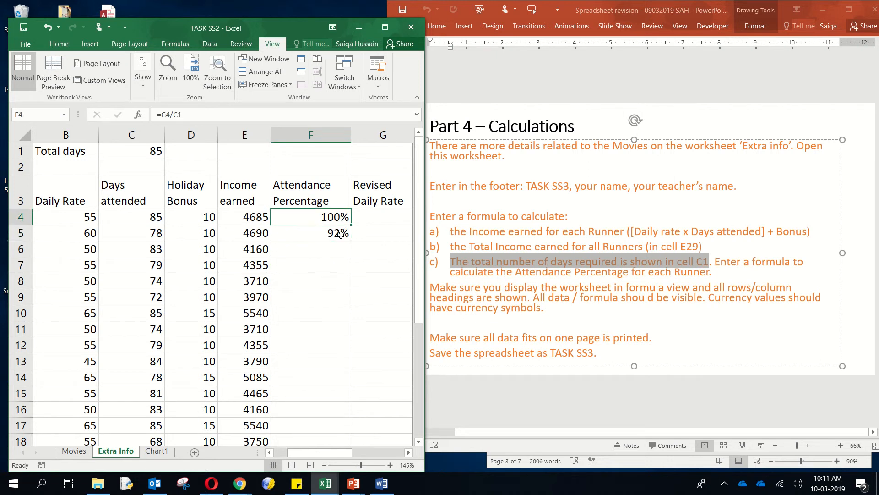
Try filling the relative Attendance Percentage formula from F5 down to F10, and inspect the references in F6 and F7.
click(343, 233)
drag(352, 240, 342, 316)
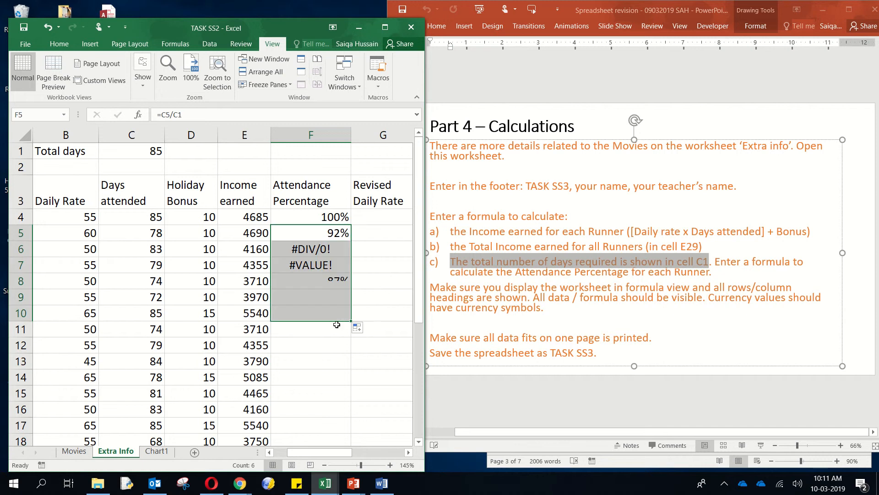
click(323, 246)
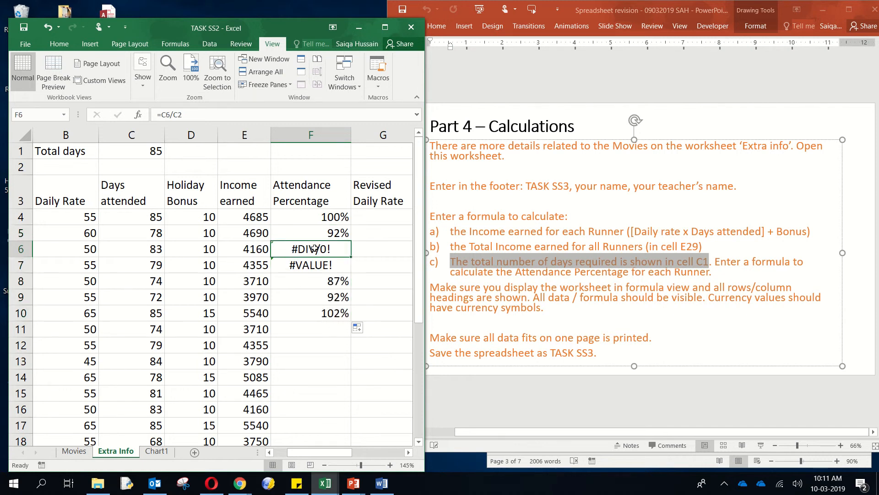
double_click(315, 249)
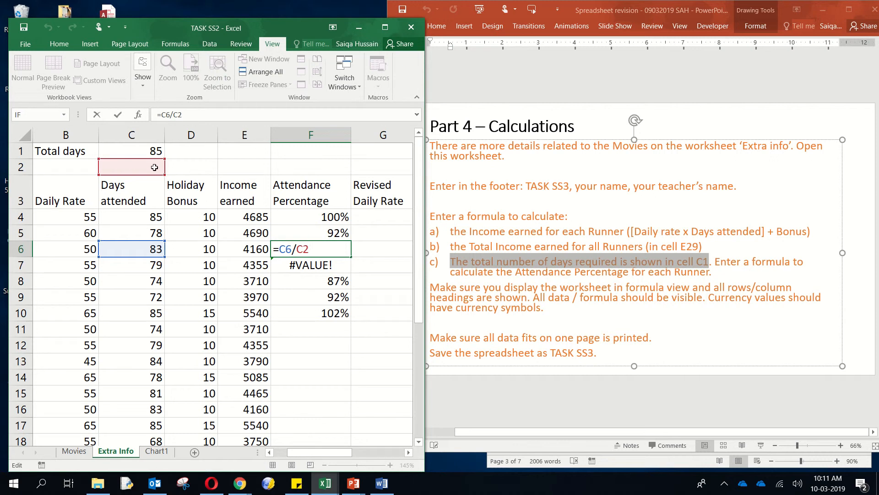
key(Return)
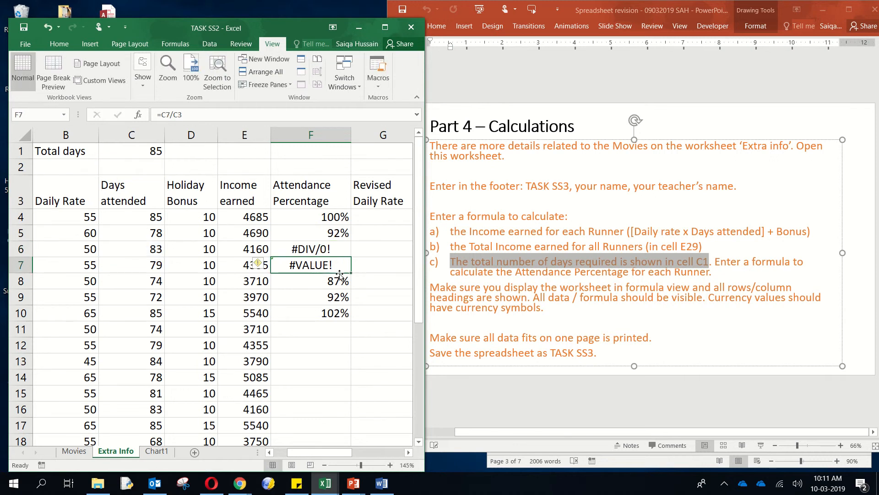
double_click(340, 265)
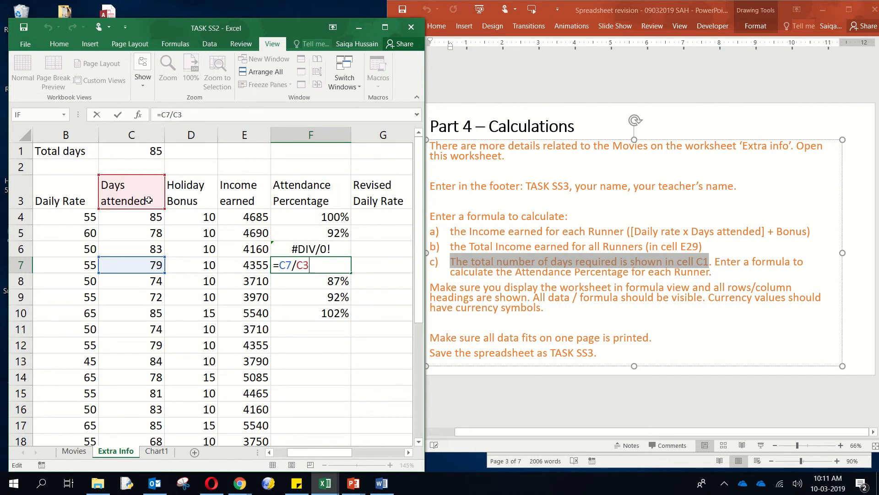
key(Return)
Try filling the relative Attendance Percentage formula from F4 down to F9, and inspect the references in F5.
click(313, 222)
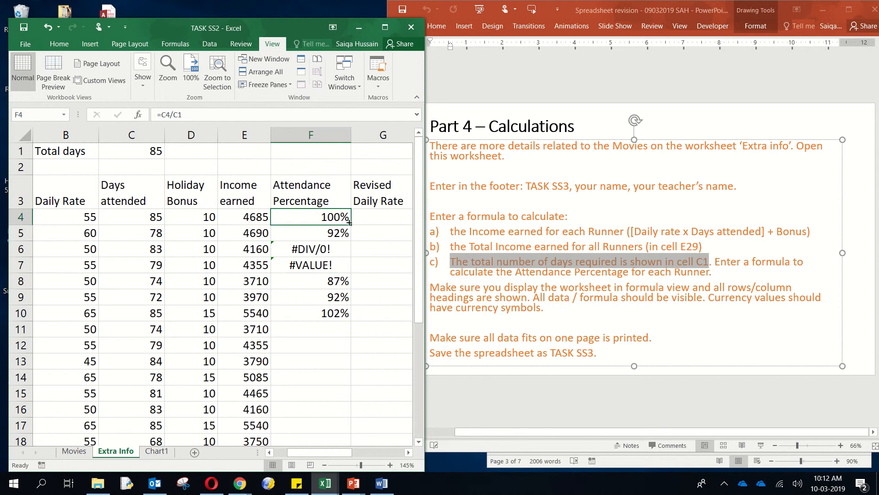
drag(349, 223, 349, 300)
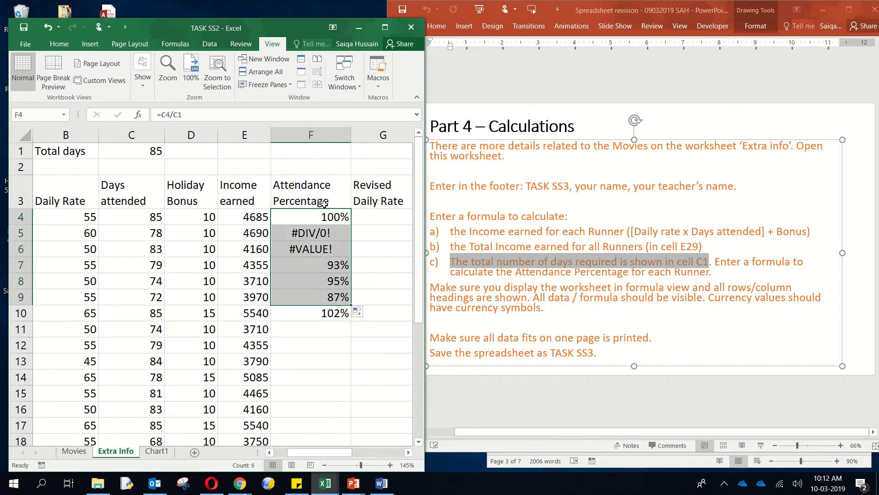
double_click(308, 233)
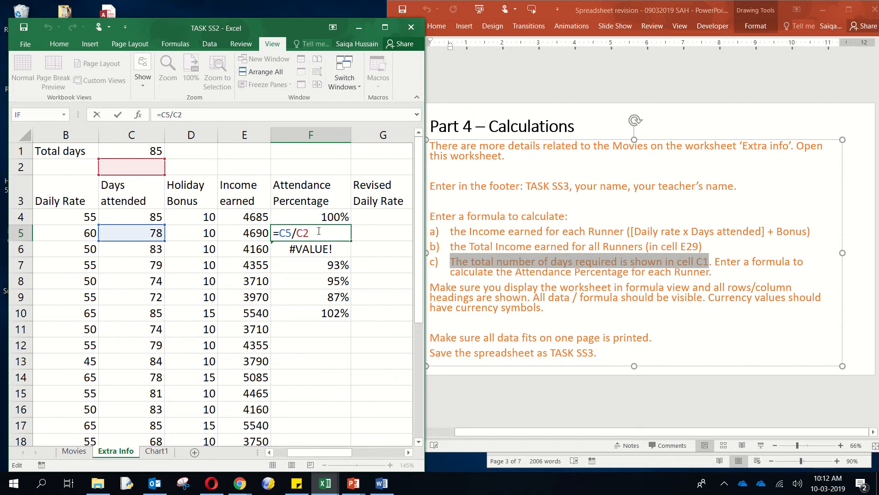
key(Return)
Compare the cell references in the Attendance Percentage formulas from F4 through F7.
double_click(323, 220)
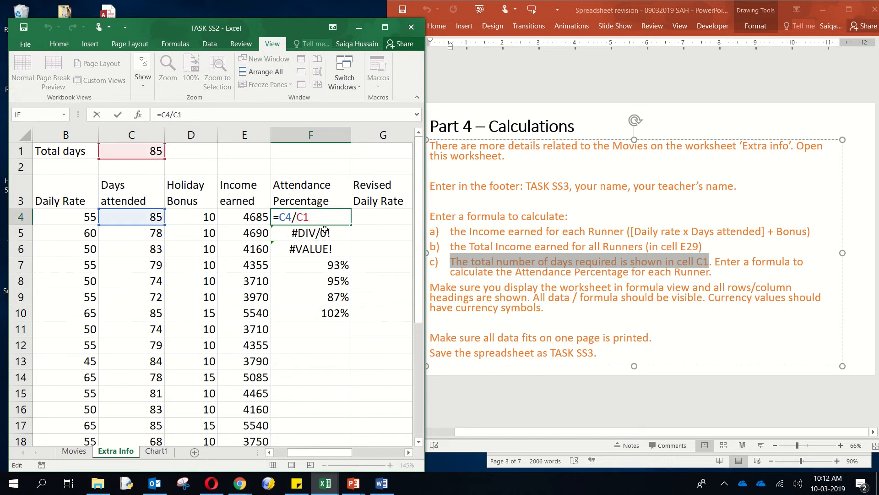
key(Return)
double_click(316, 233)
key(Return)
double_click(309, 248)
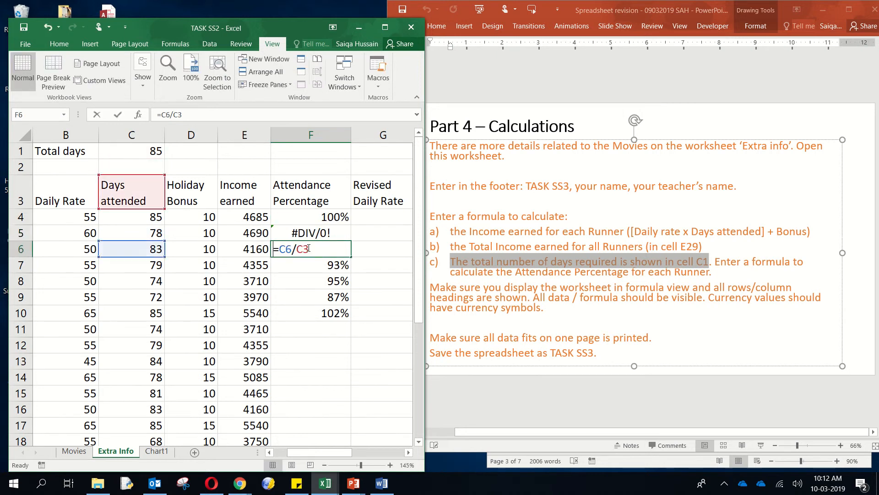
key(Return)
double_click(320, 266)
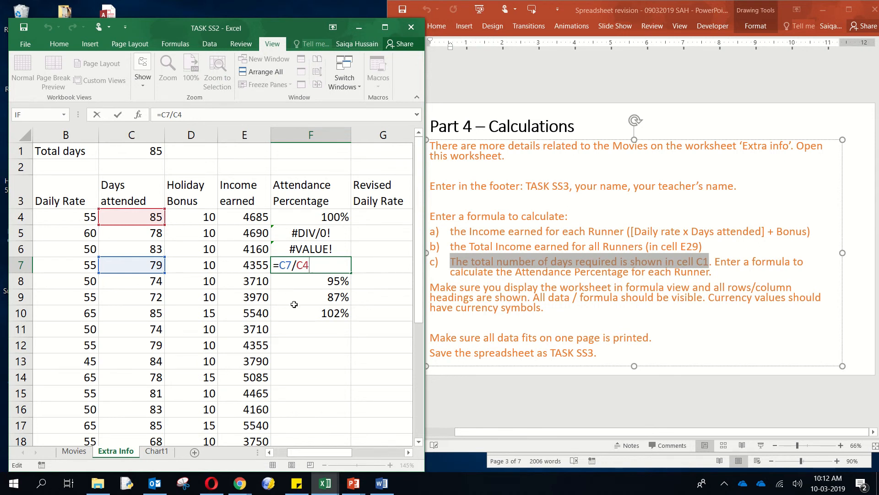
key(Return)
Clear the Attendance Percentage formulas from cells F5 to F10.
drag(303, 315, 303, 239)
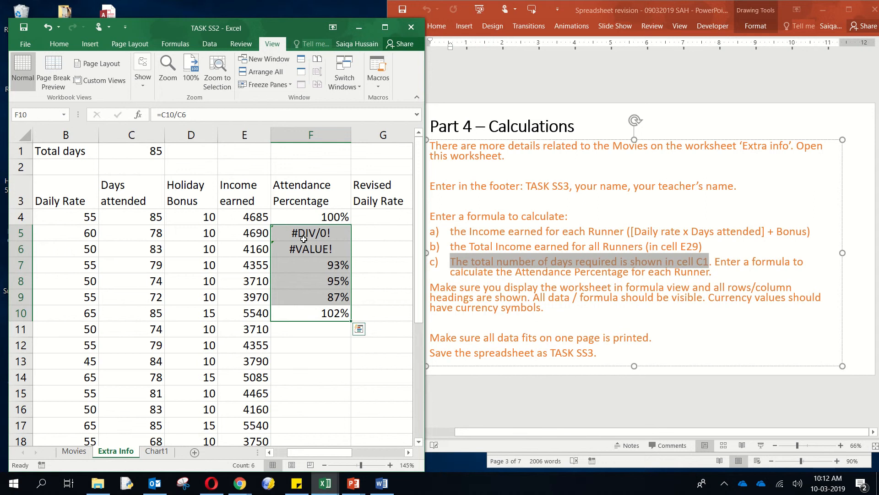
key(Delete)
click(329, 207)
Change the formula in F4 to =C4/$C$1 with an absolute reference, and fill it down to F17.
double_click(334, 221)
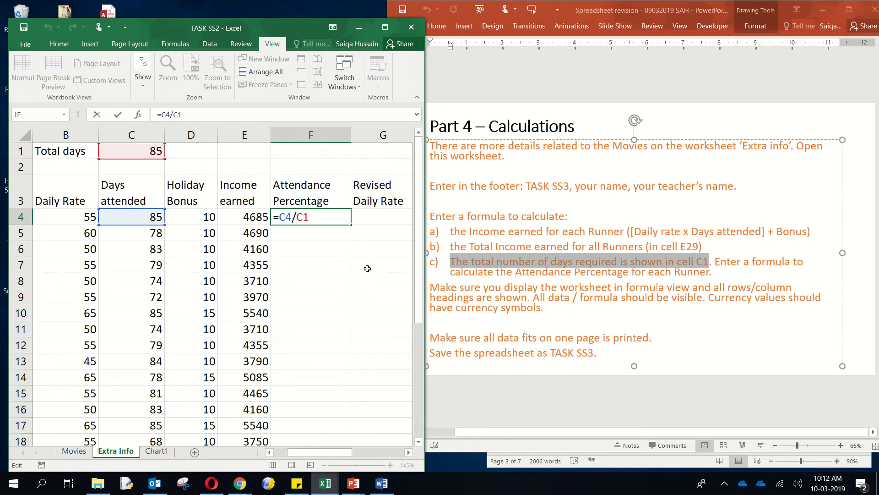
key(Left)
key(Left)
text($C$)
key(Return)
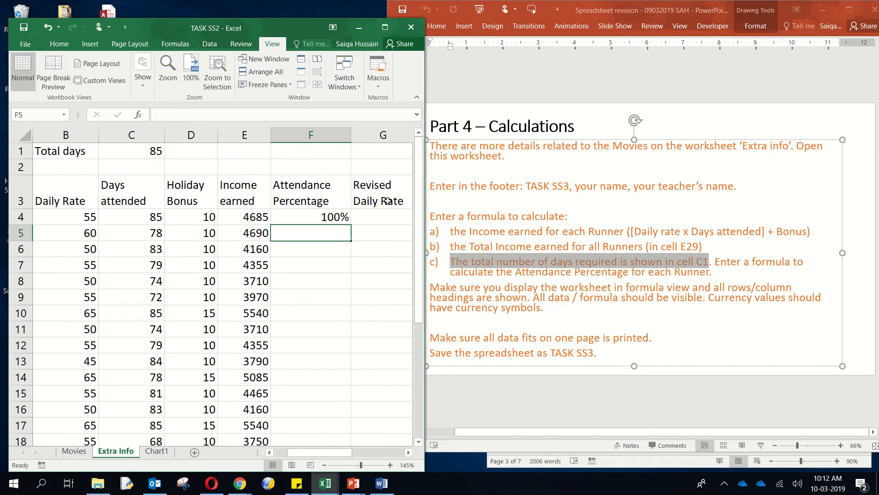
click(321, 216)
drag(351, 225, 343, 430)
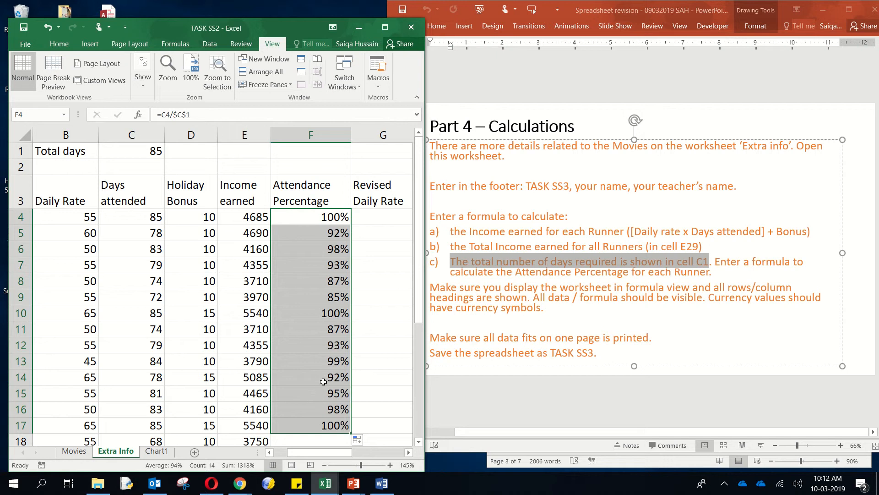
Check the cell references in the filled Attendance Percentage formulas in F14, F15 and F16.
click(331, 351)
double_click(329, 375)
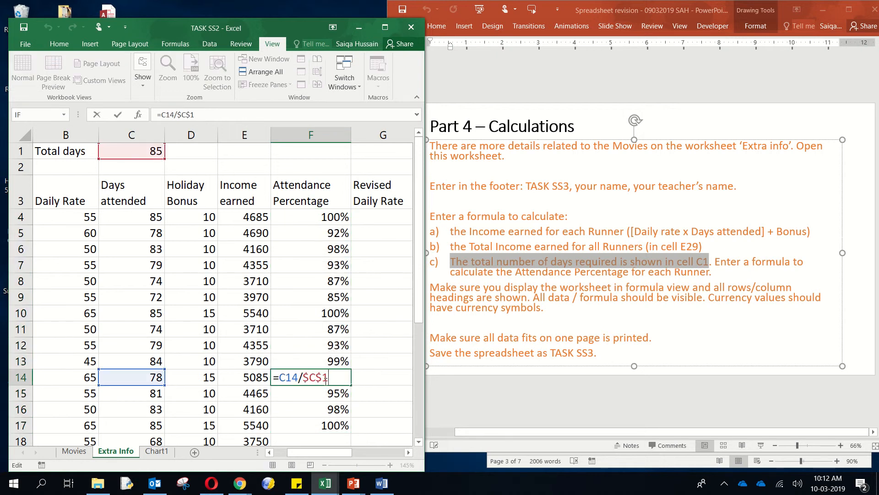
click(323, 393)
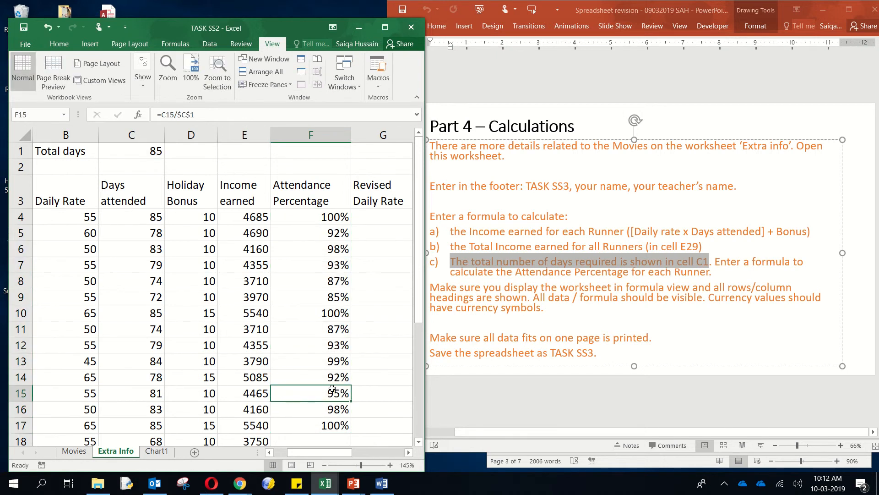
double_click(328, 389)
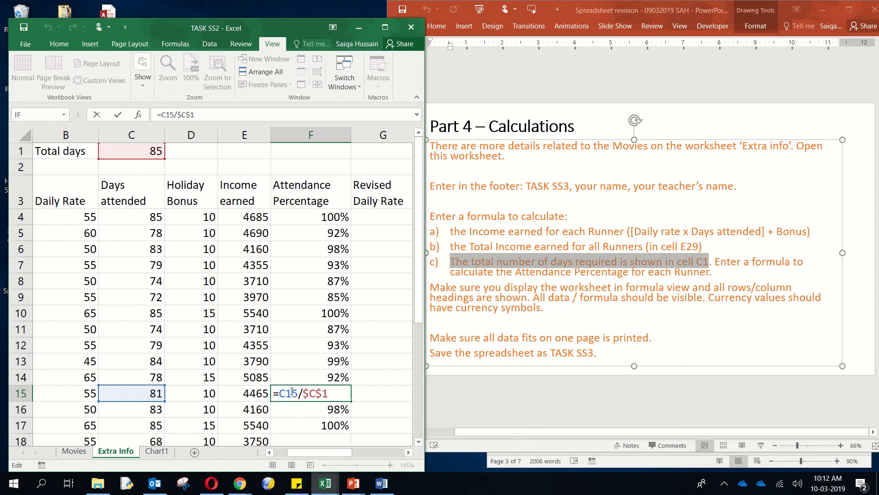
click(292, 408)
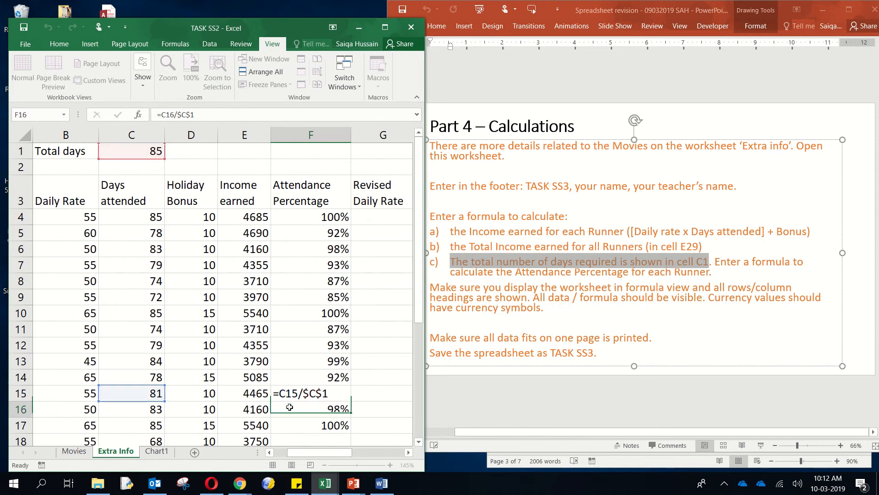
double_click(292, 407)
key(Return)
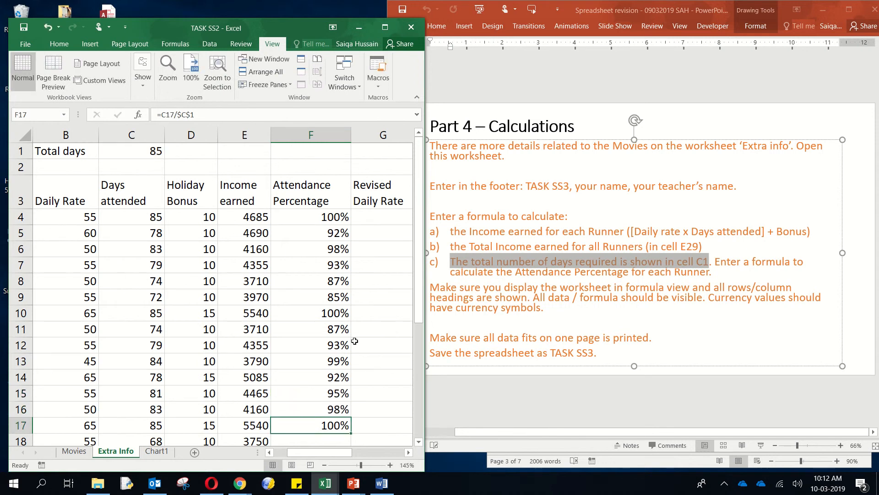
Fill the Attendance Percentage formula from F17 down to F27 for the remaining runners.
scroll(348, 296, down, 3)
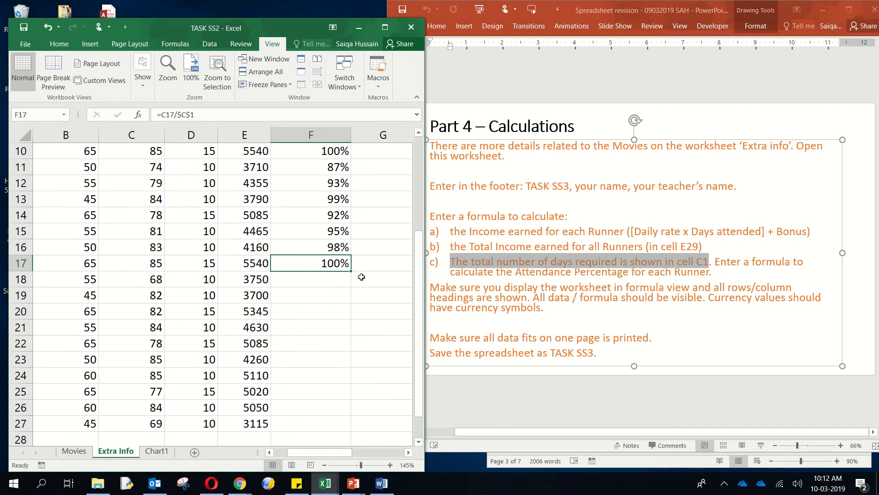
drag(352, 272, 344, 428)
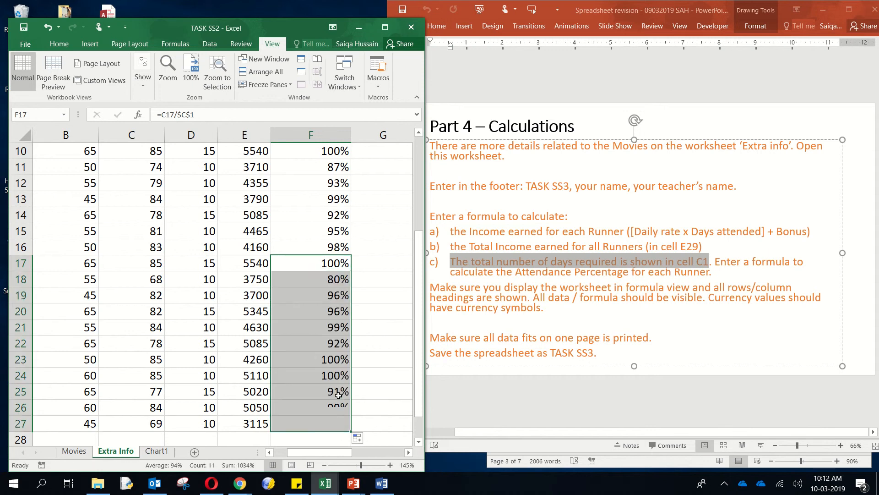
click(325, 359)
Examine the absolute reference $C$1 in the formula of cell F4, leaving the formula as it is.
scroll(326, 359, up, 3)
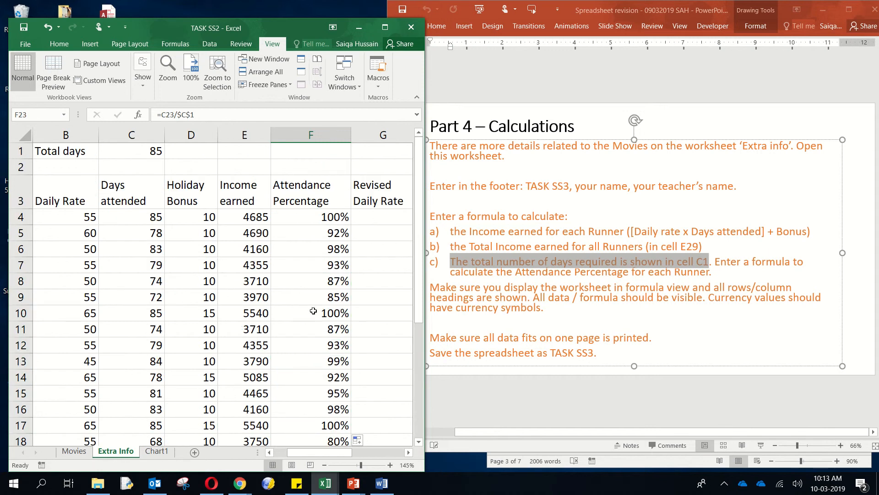
click(338, 218)
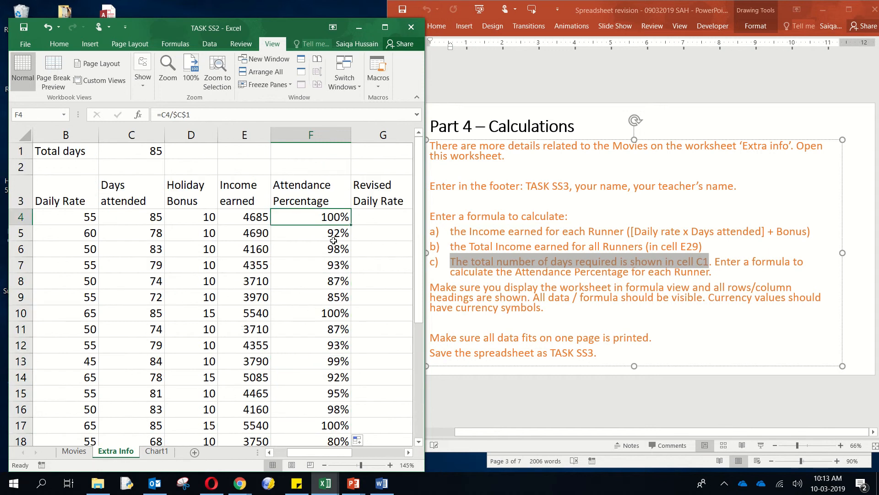
drag(191, 114, 172, 114)
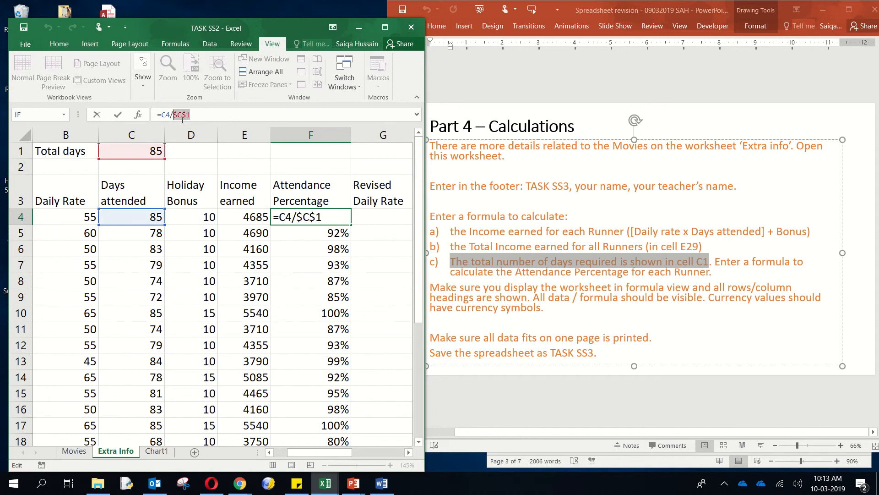
click(183, 114)
key(Return)
Switch to the PowerPoint task slides, view Part 5 – More calculations, and return to Part 4 – Calculations.
click(454, 261)
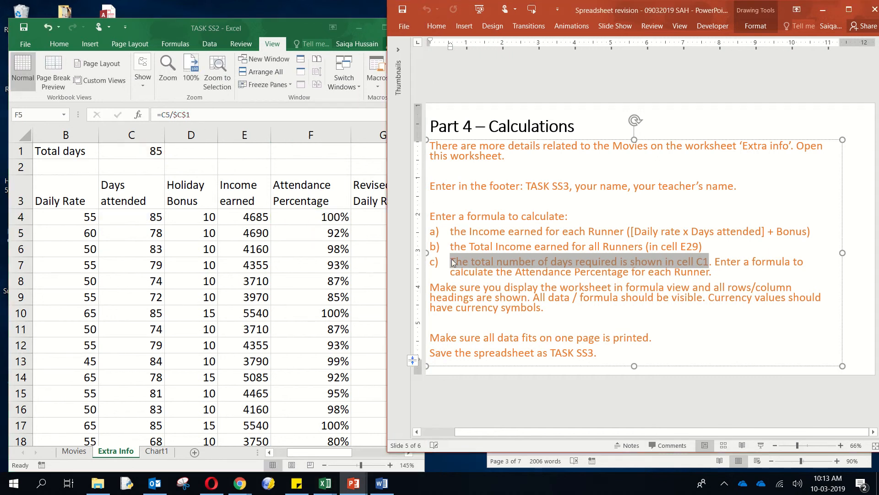
scroll(568, 279, down, 1)
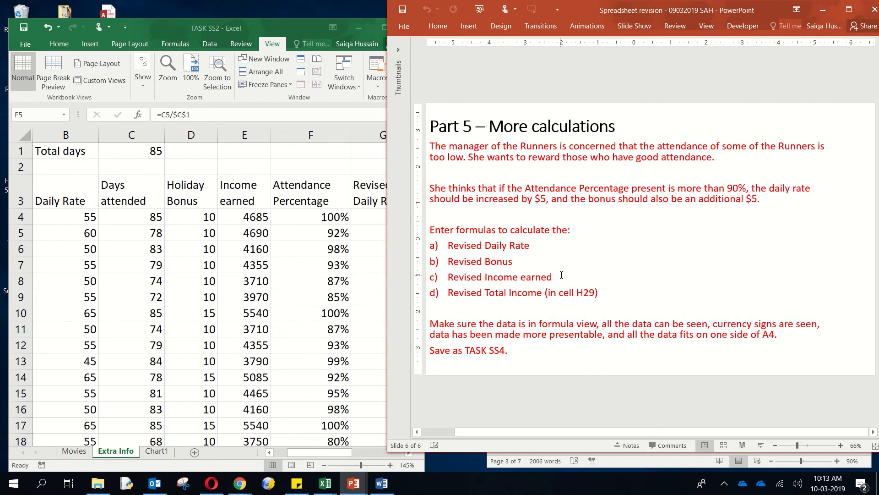
scroll(568, 273, up, 1)
Correct "rows/column headings" to "row/column headings" in the formula view instruction on the Part 4 slide.
mouse_move(567, 304)
mouse_down()
mouse_move(433, 298)
mouse_move(430, 288)
mouse_up()
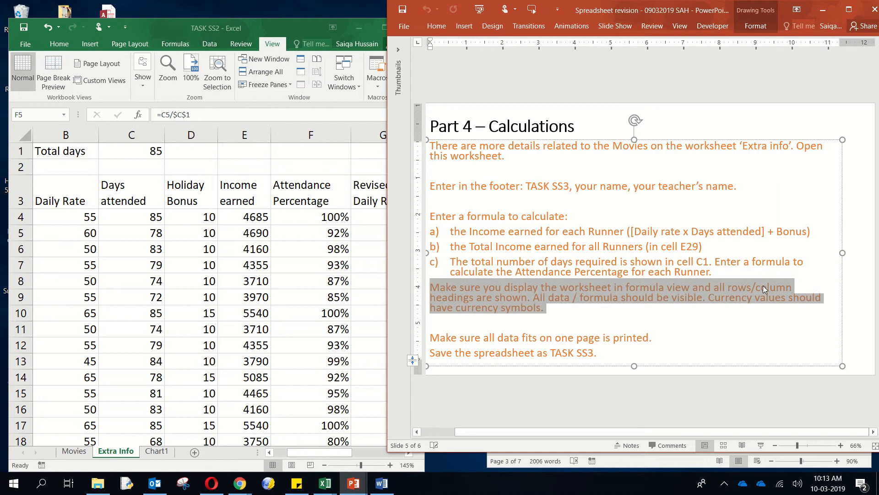
click(747, 288)
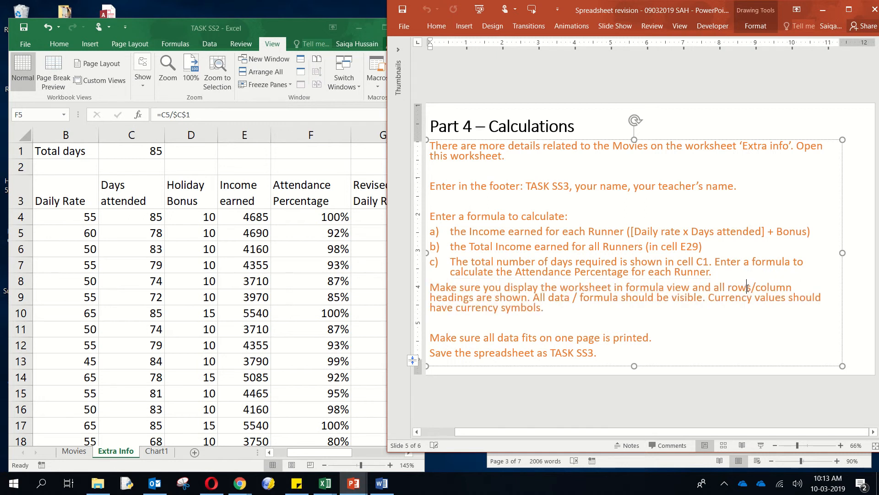
key(BackSpace)
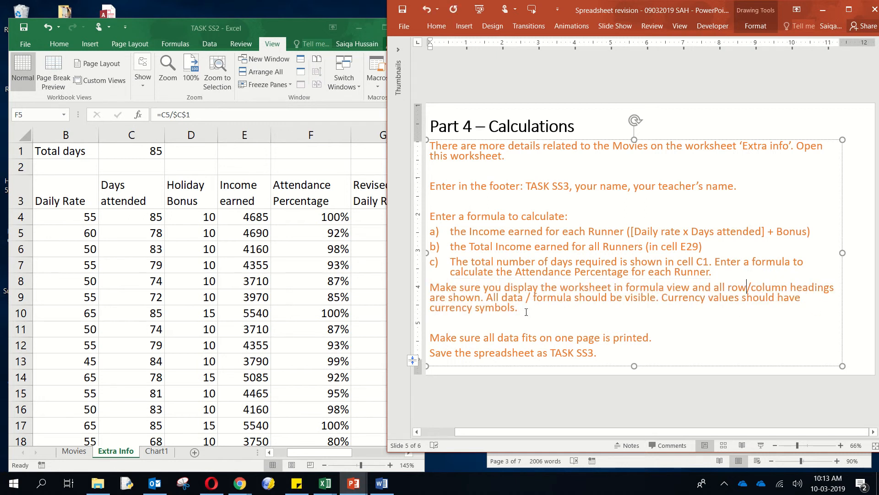
Switch back to Excel, maximise its window, and zoom the Extra Info sheet out to 85% to review columns E and F.
click(326, 278)
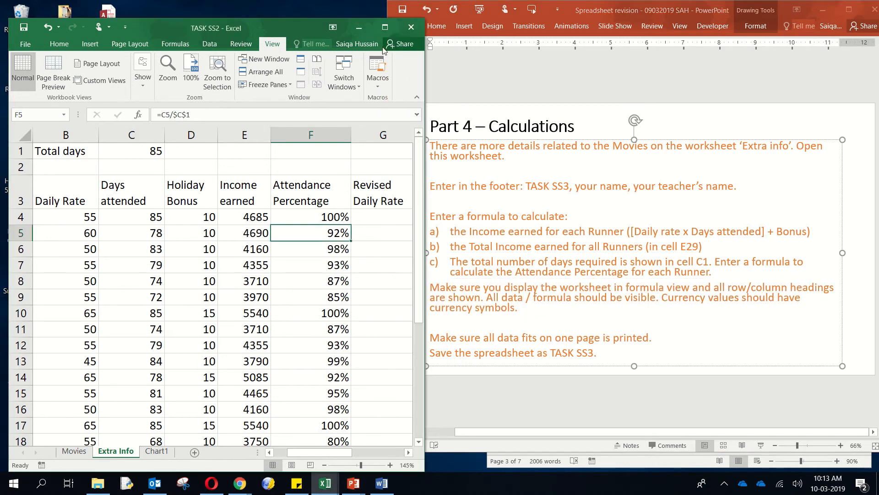
click(384, 31)
click(398, 277)
scroll(406, 282, down, 3)
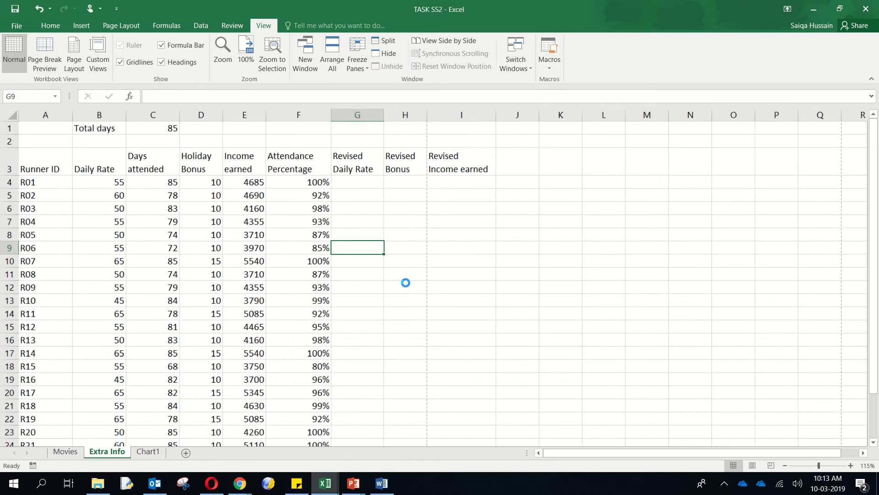
scroll(405, 283, down, 1)
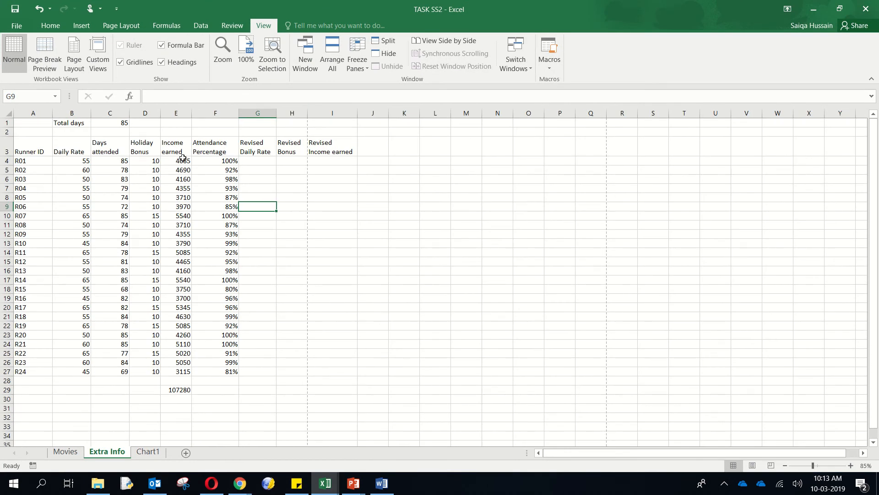
drag(181, 161, 222, 377)
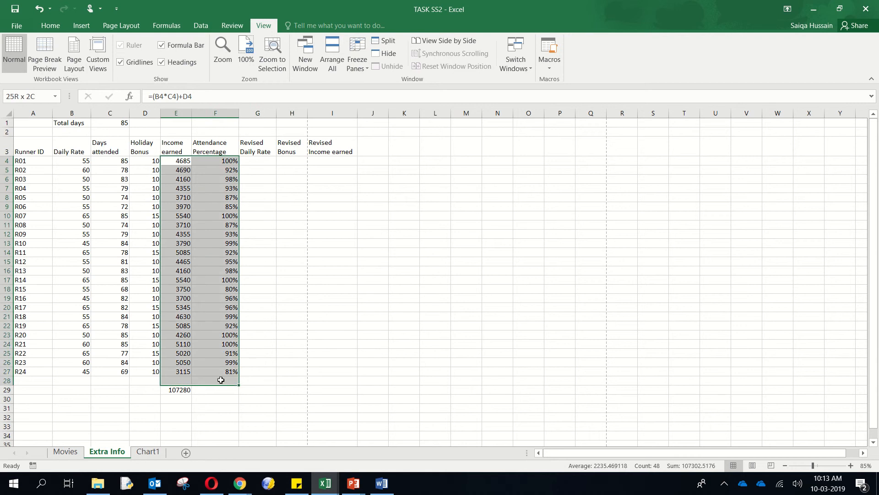
click(215, 261)
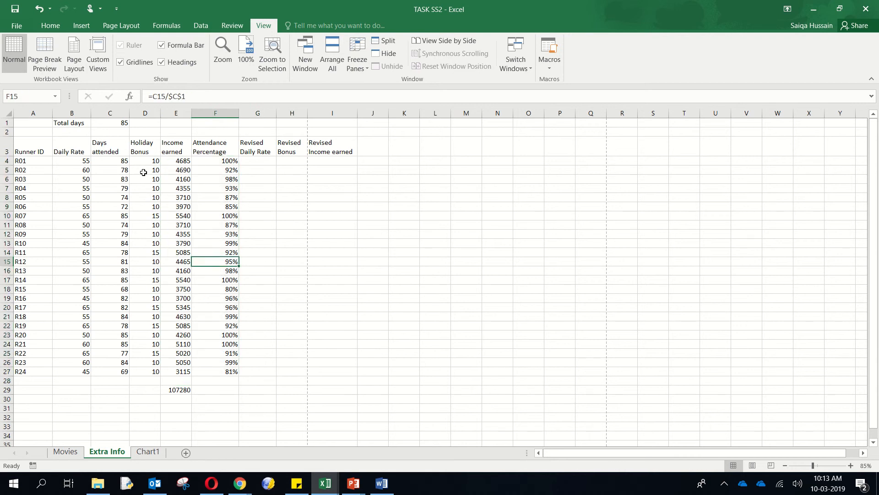
Display the Extra Info sheet in formula view.
click(156, 26)
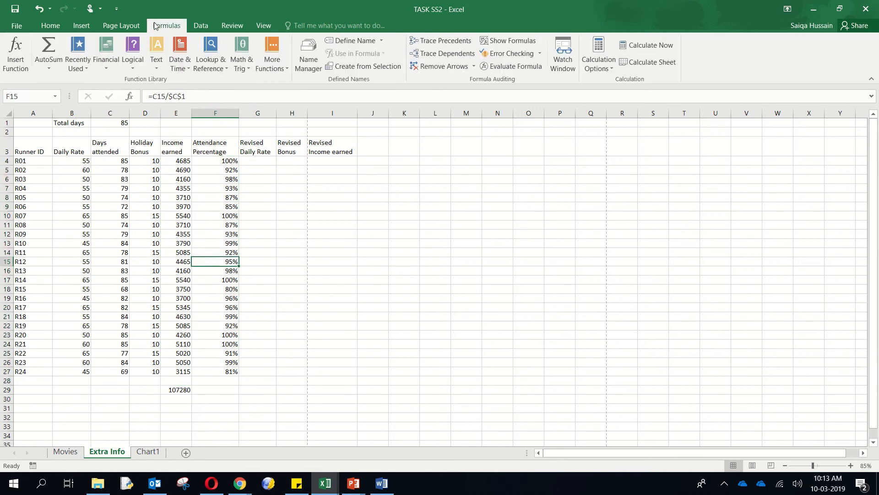
click(520, 41)
click(480, 269)
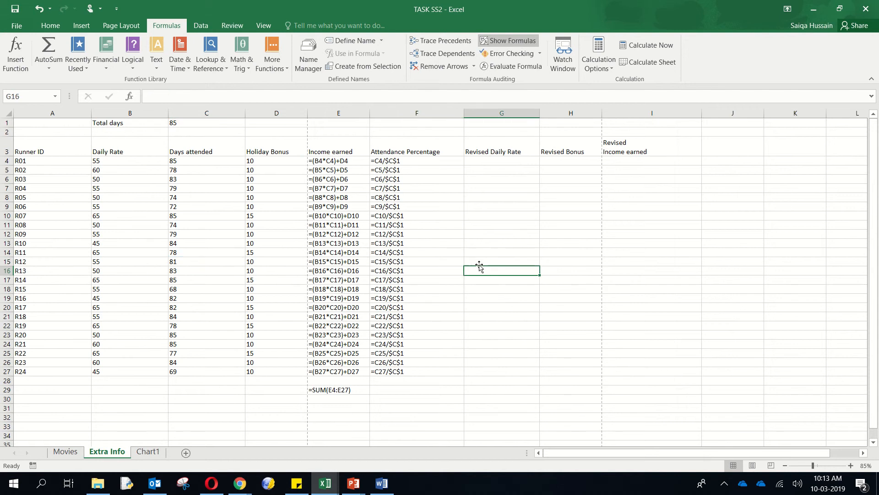
Narrow columns A to D and F to I so each closely fits its heading and contents.
drag(464, 112, 443, 113)
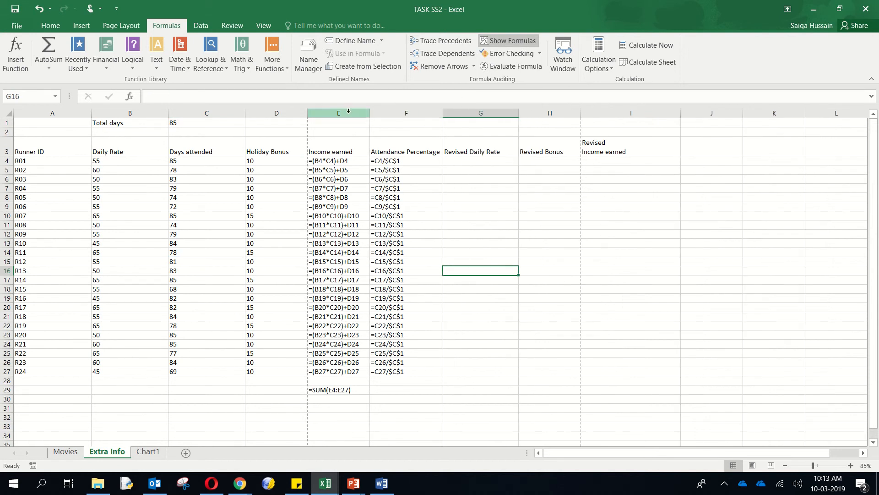
drag(307, 113, 299, 112)
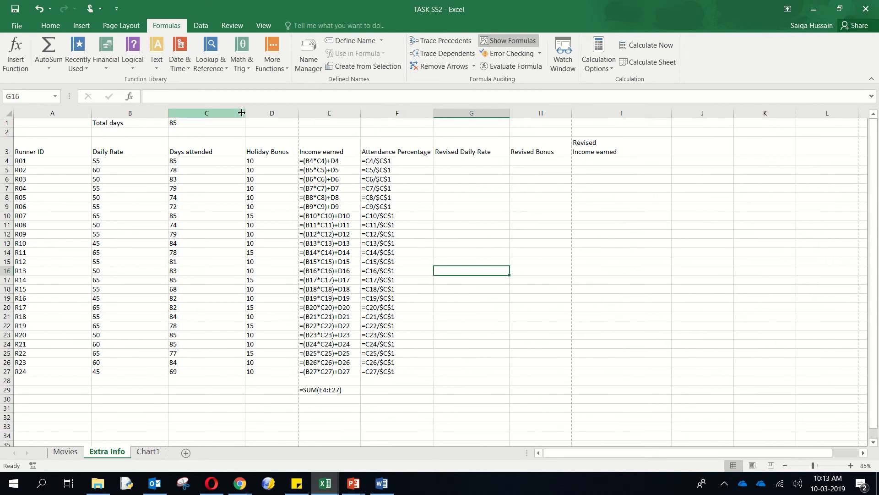
drag(245, 113, 222, 113)
drag(168, 113, 55, 113)
drag(415, 112, 400, 113)
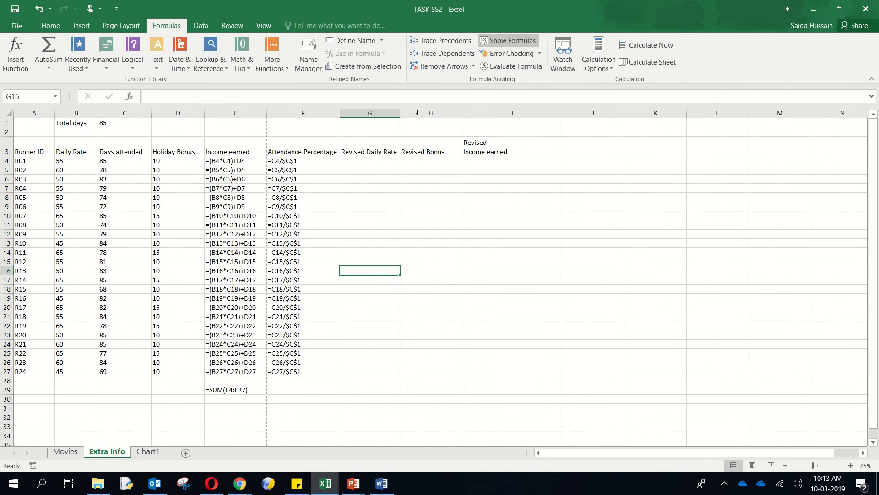
drag(465, 115, 448, 113)
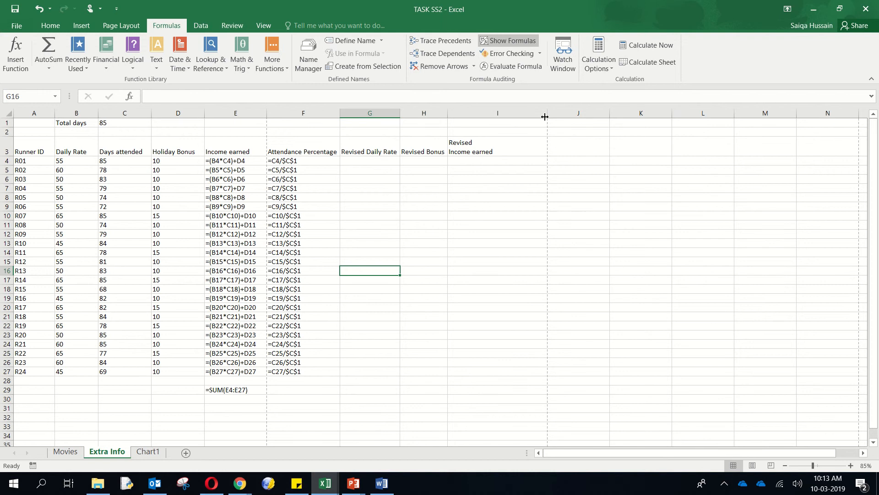
drag(546, 113, 525, 113)
drag(510, 151, 340, 382)
click(326, 416)
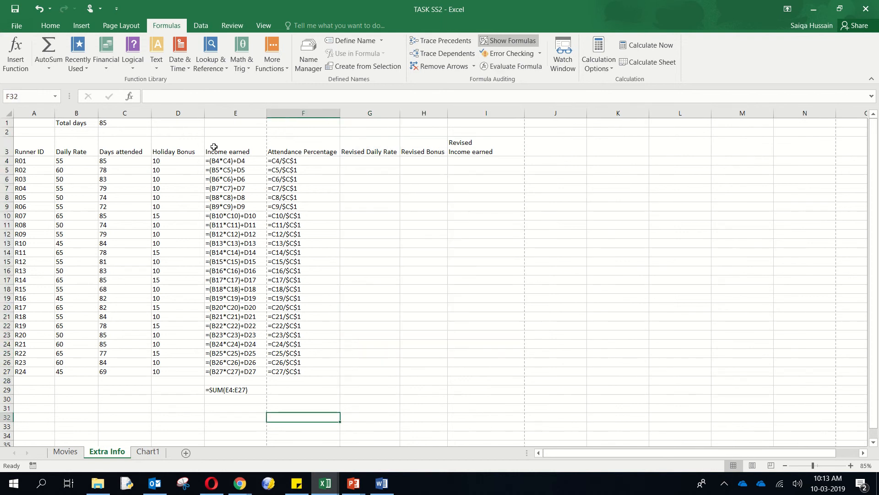
Fit column E to the full length of its Income earned formulas, leaving a little extra width.
drag(240, 160, 304, 373)
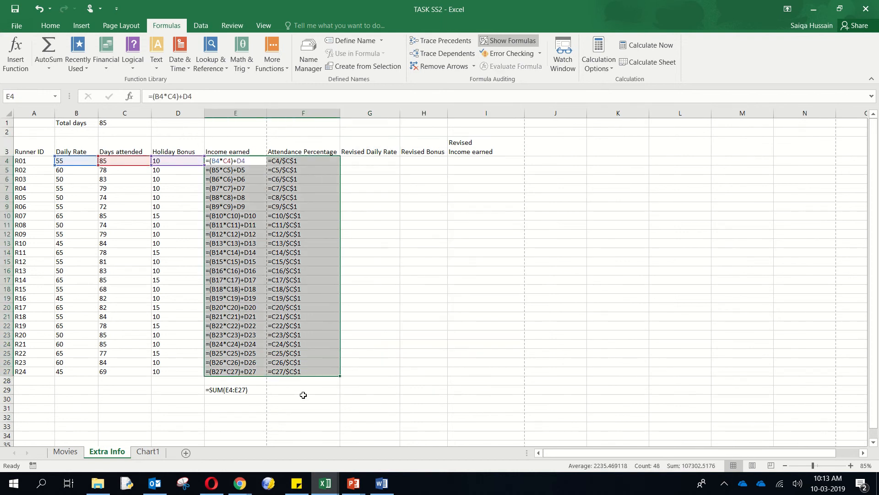
click(304, 399)
drag(271, 111, 242, 112)
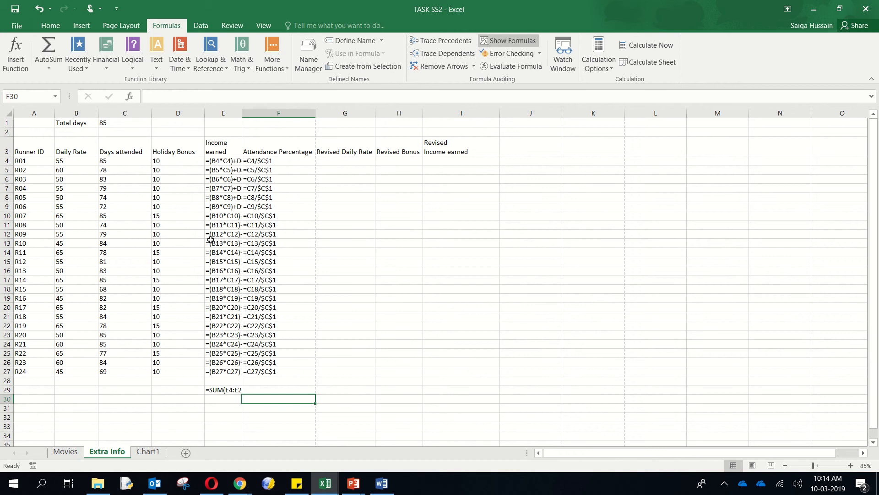
double_click(244, 114)
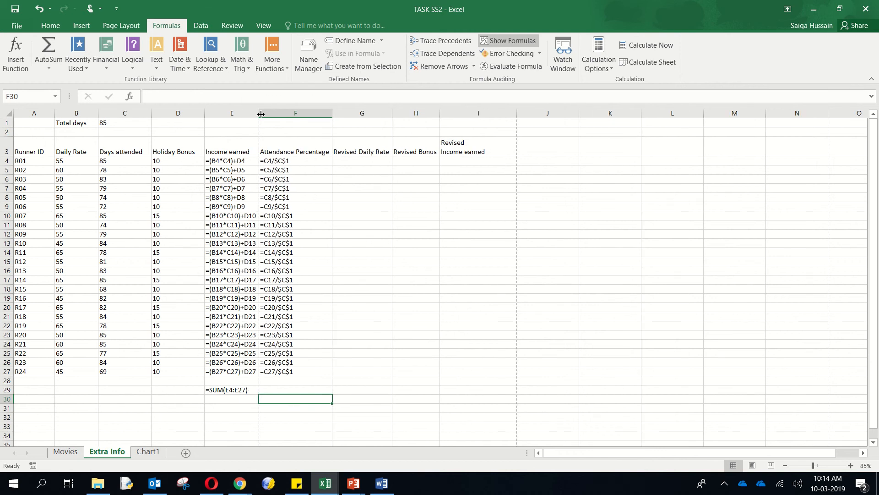
drag(261, 114, 266, 114)
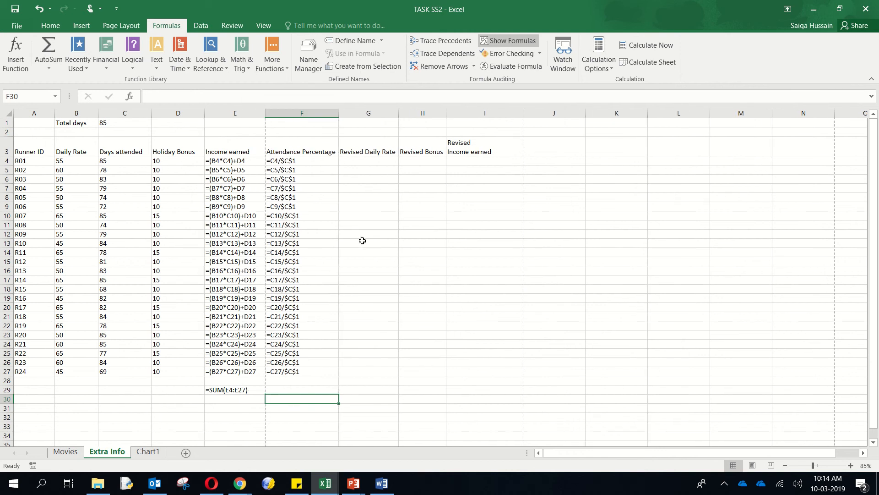
Narrow column F so the Attendance Percentage heading wraps onto two lines and its formulas still fit.
click(323, 145)
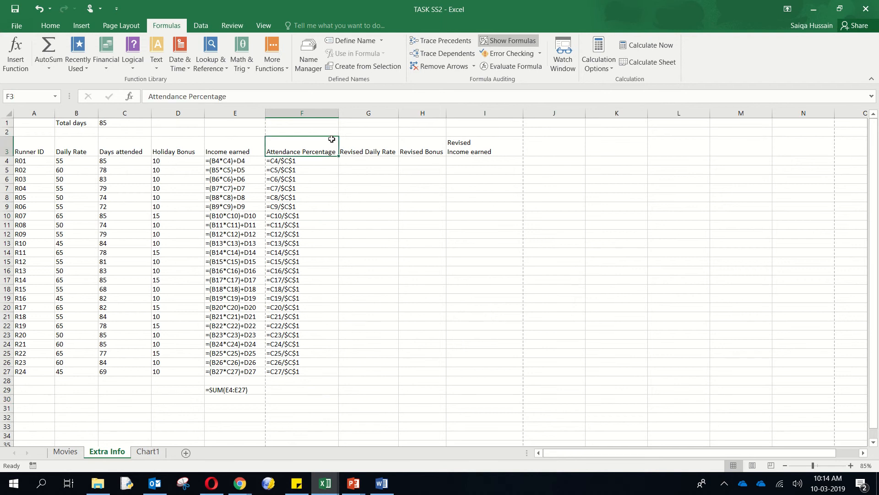
mouse_move(339, 113)
mouse_down()
mouse_move(311, 114)
mouse_move(326, 114)
mouse_up()
double_click(309, 179)
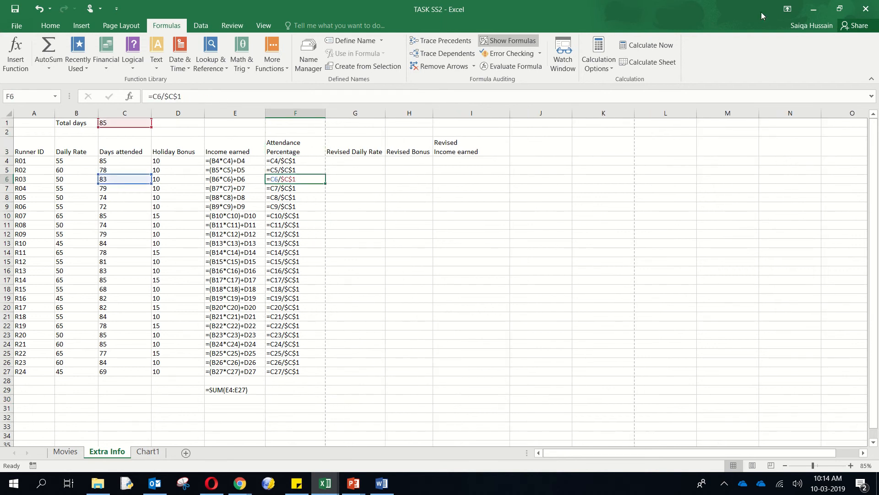
Restore the Excel window beside PowerPoint and review the row/column heading and currency symbol requirements on the Part 4 slide.
click(840, 9)
click(355, 231)
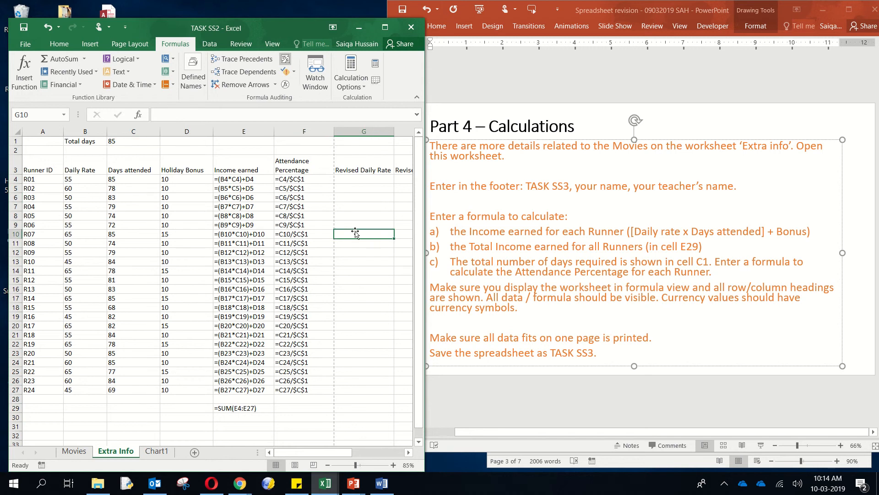
click(518, 307)
drag(667, 287, 790, 287)
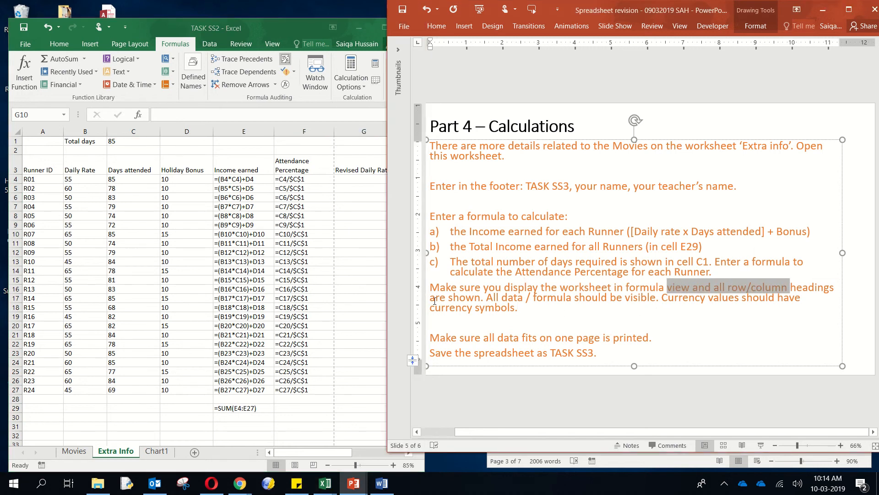
drag(488, 298, 684, 307)
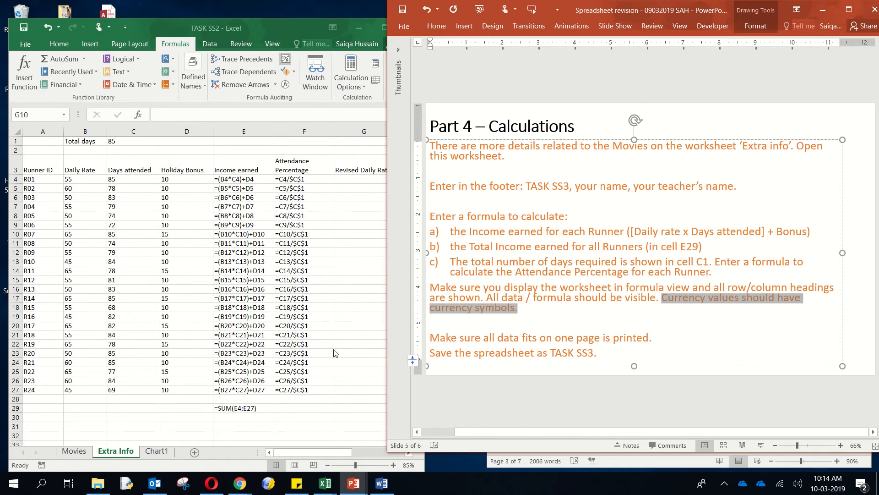
click(297, 367)
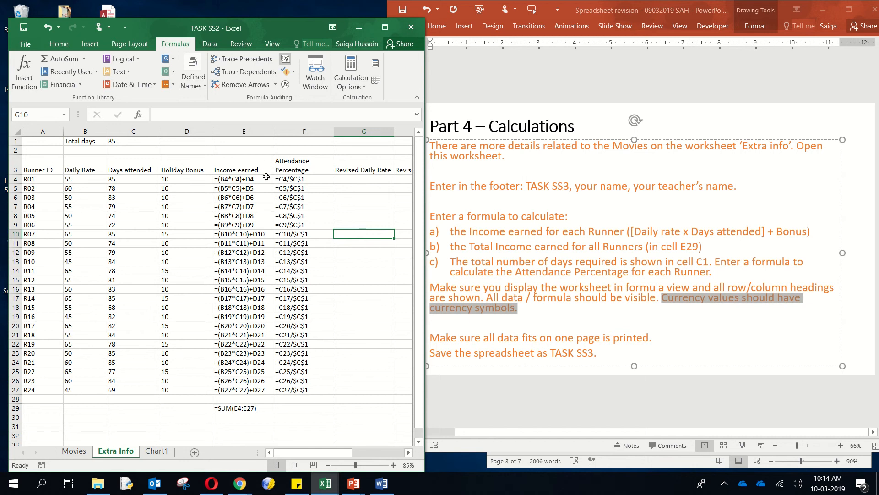
drag(86, 179, 101, 393)
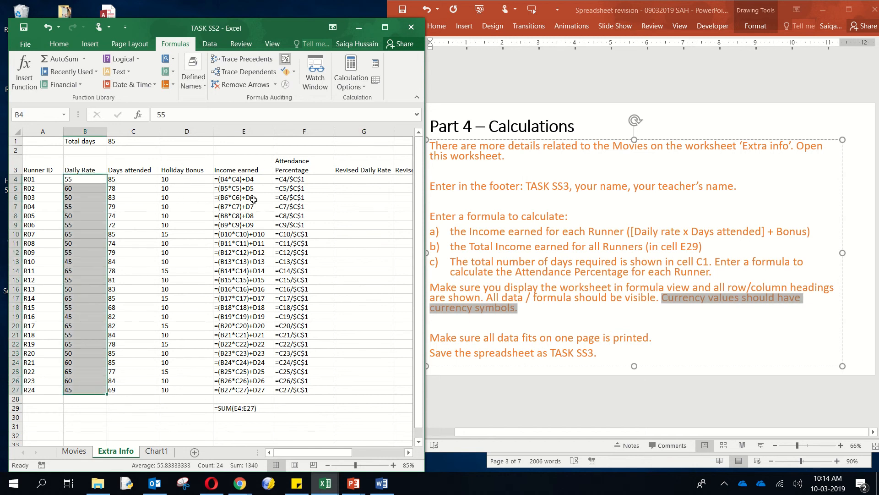
drag(250, 179, 257, 398)
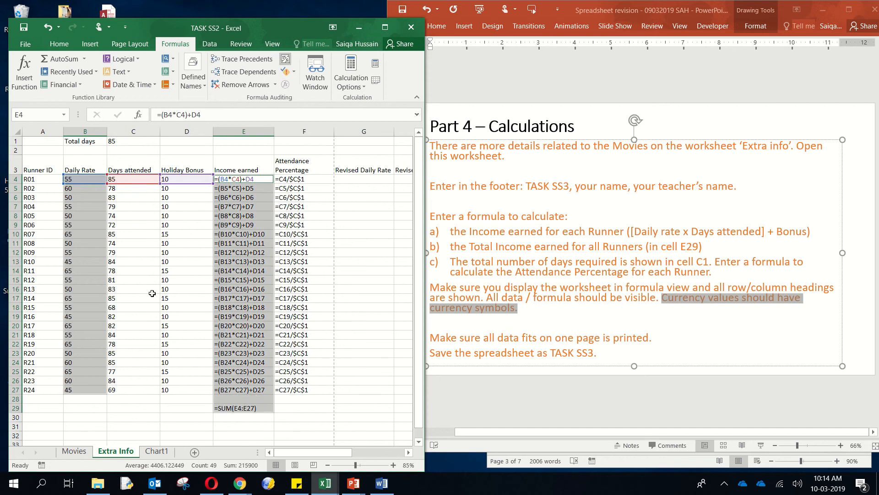
click(134, 253)
Format the Daily Rate values B4:B27 and Holiday Bonus values D4:D27 as Currency with the $ symbol and 0 decimal places.
drag(85, 181, 102, 392)
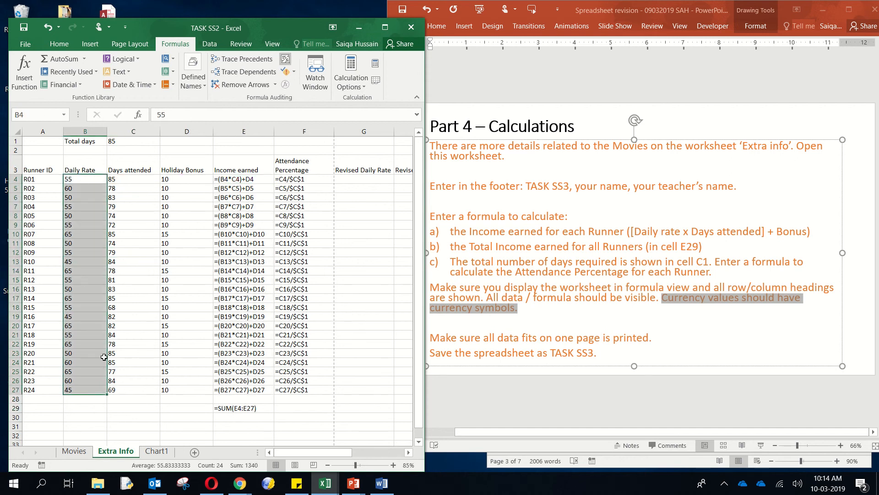
ctrl+drag(186, 179, 170, 390)
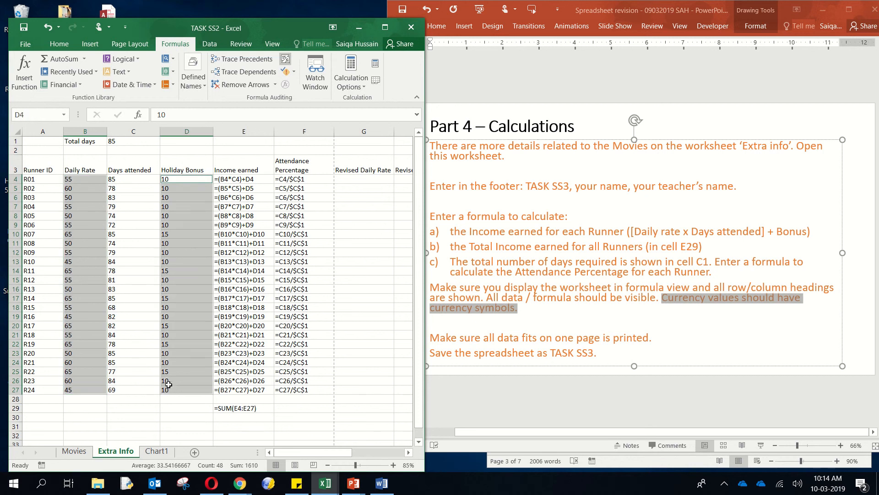
right_click(172, 272)
click(201, 227)
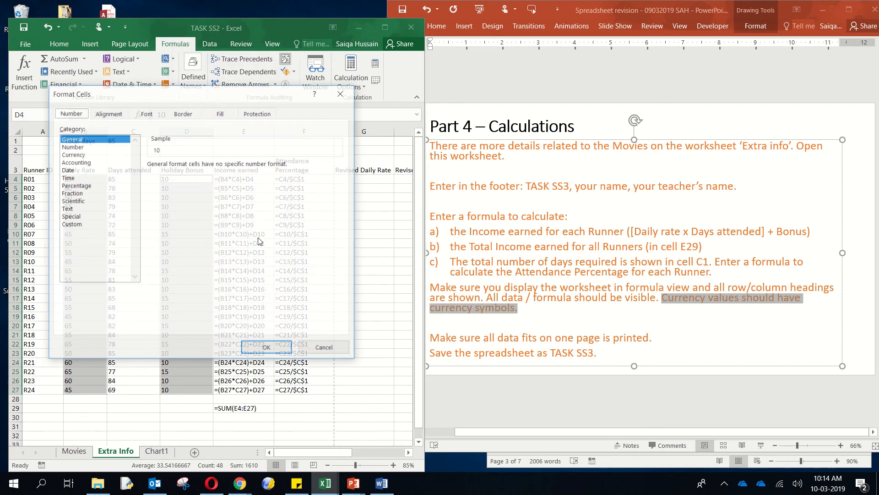
click(73, 154)
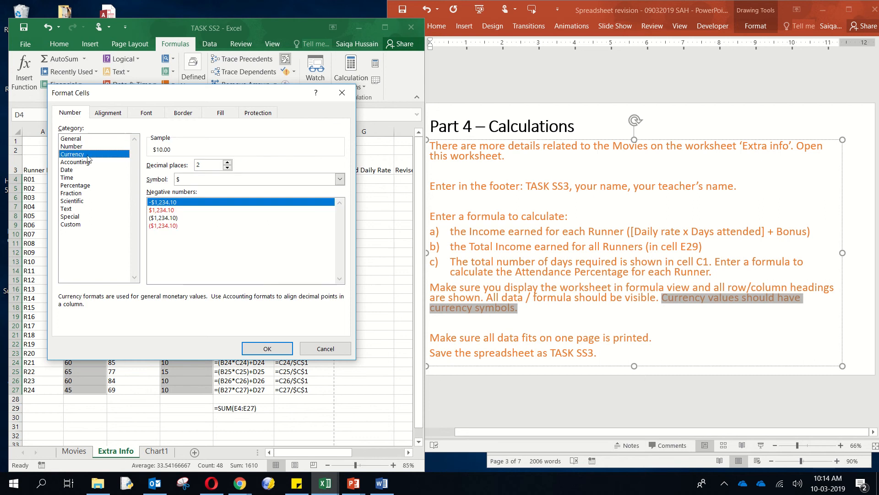
click(228, 168)
click(227, 168)
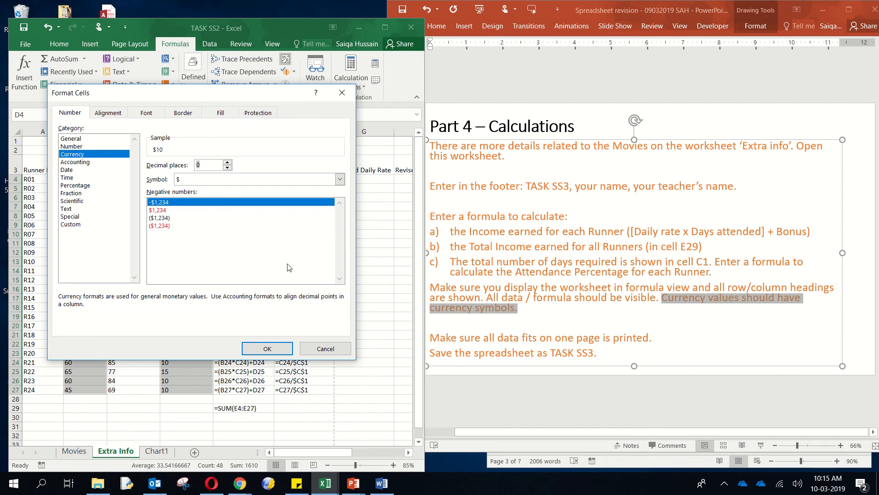
click(289, 346)
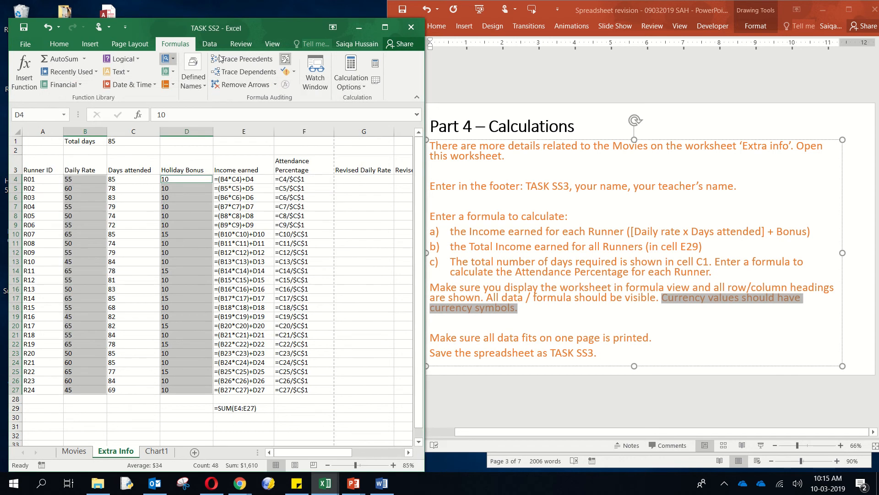
Maximise Excel, turn off formula view, and format the Income earned values E4:E27 as $ Currency with 0 decimal places.
click(385, 27)
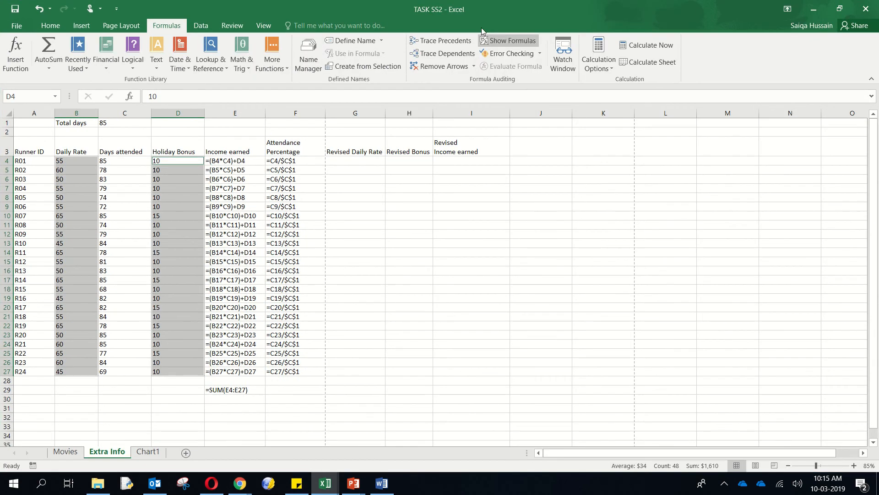
click(491, 41)
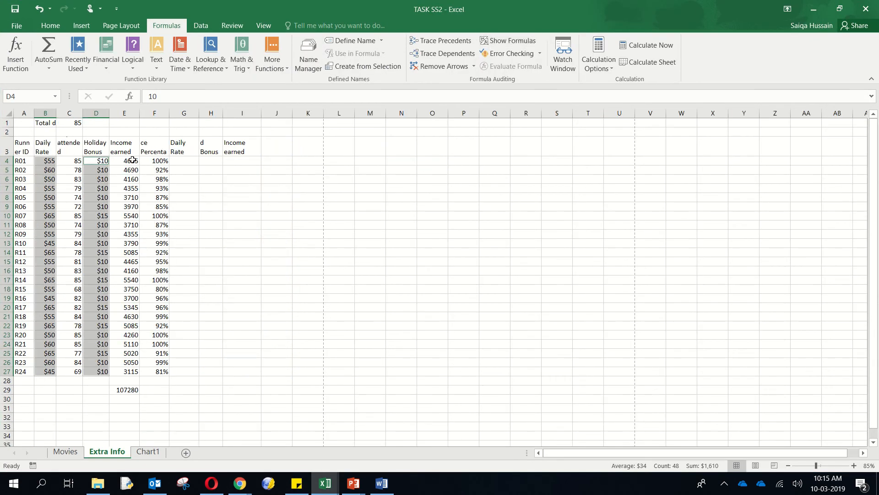
drag(130, 160, 120, 370)
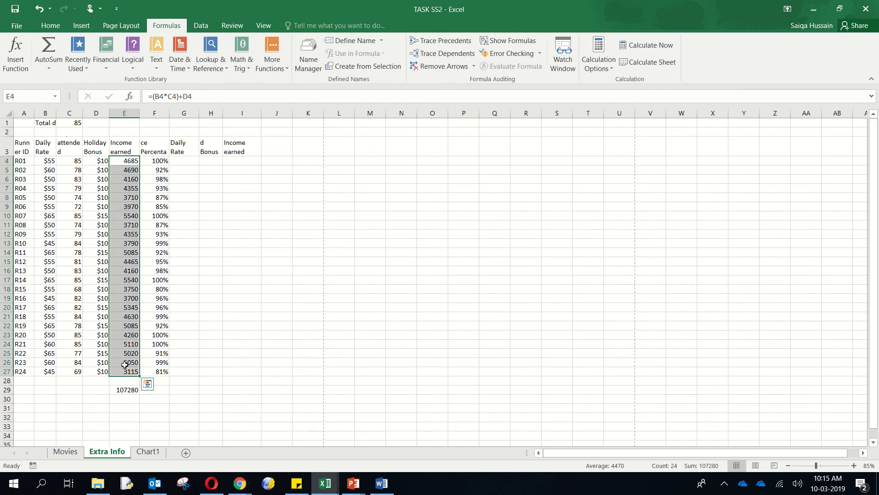
right_click(122, 369)
click(160, 317)
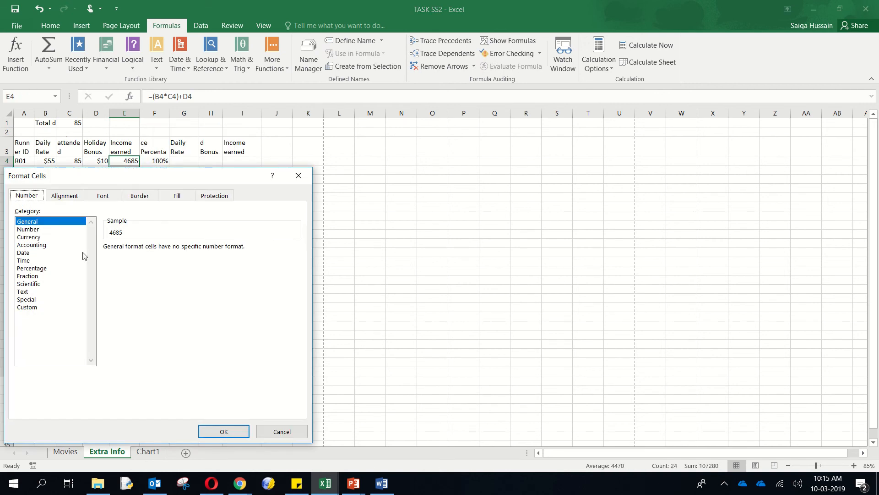
click(29, 237)
click(184, 250)
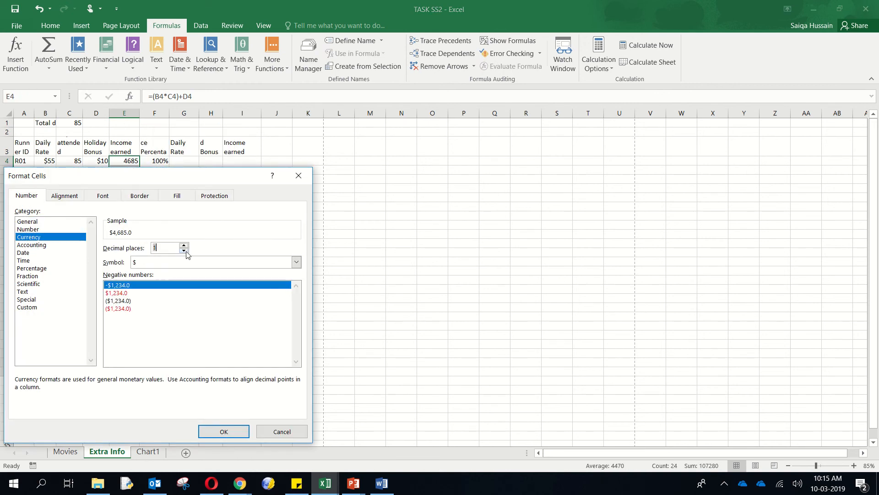
click(184, 250)
click(224, 431)
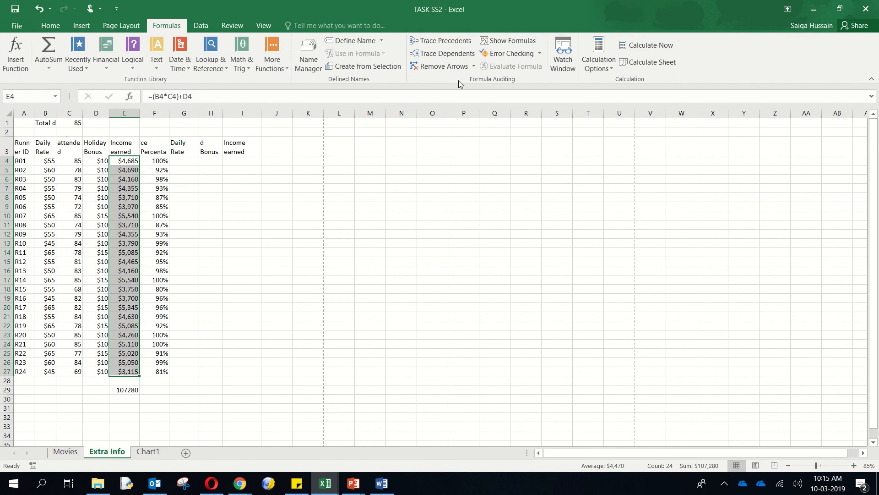
Turn formula view back on and format the total income in E29 as $ Currency with 0 decimal places.
click(509, 40)
drag(364, 261, 352, 253)
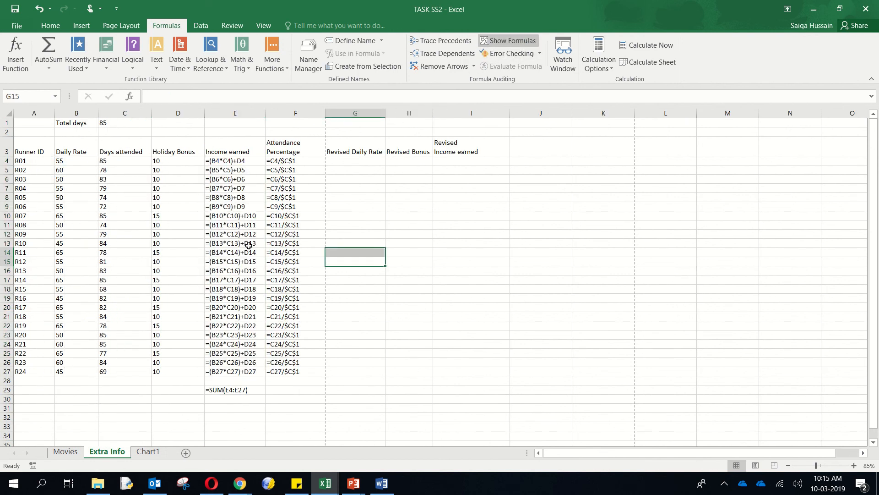
double_click(205, 390)
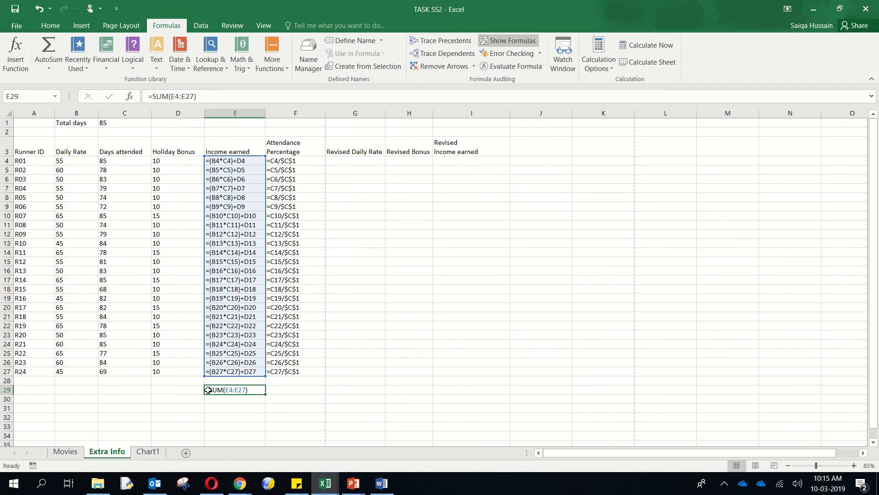
right_click(253, 388)
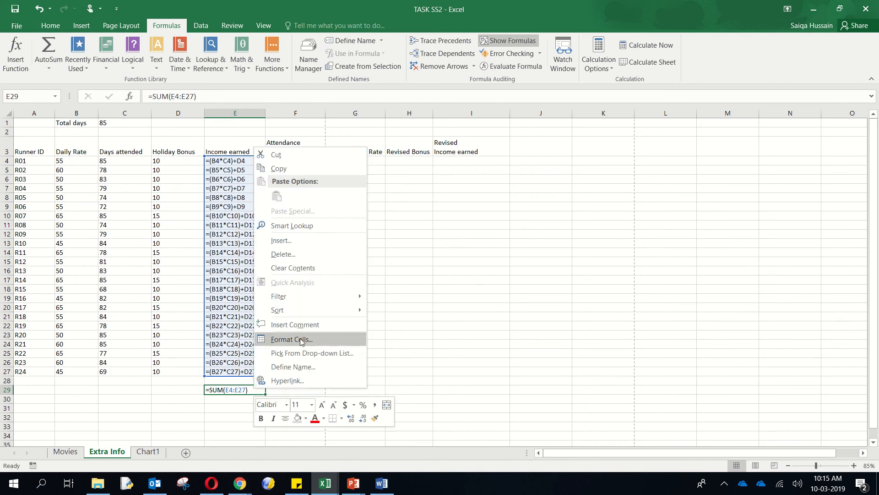
click(284, 338)
click(171, 262)
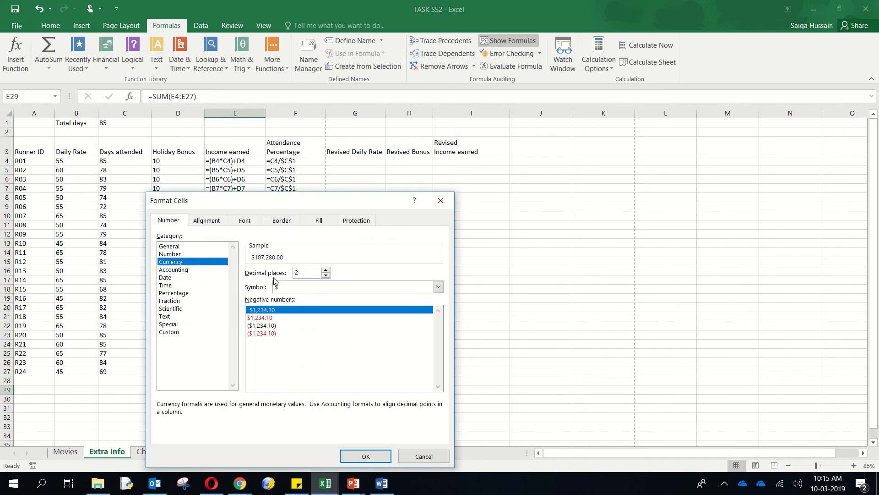
click(326, 275)
click(326, 276)
click(366, 456)
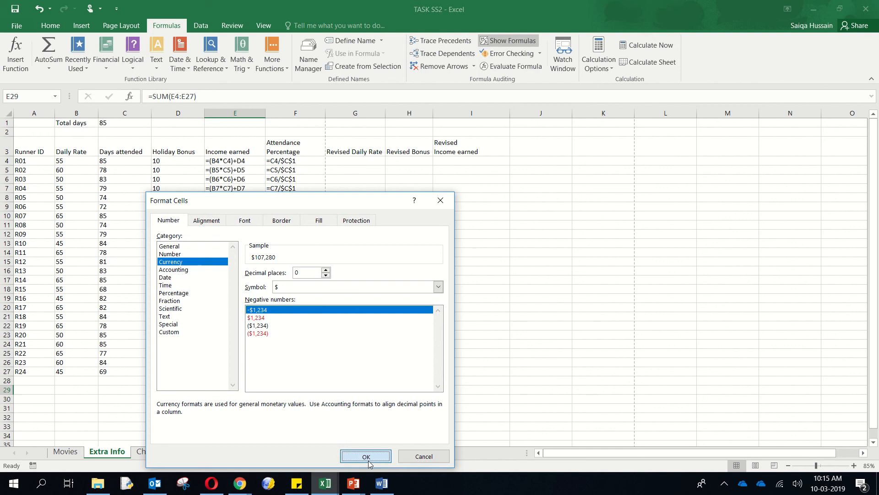
click(479, 260)
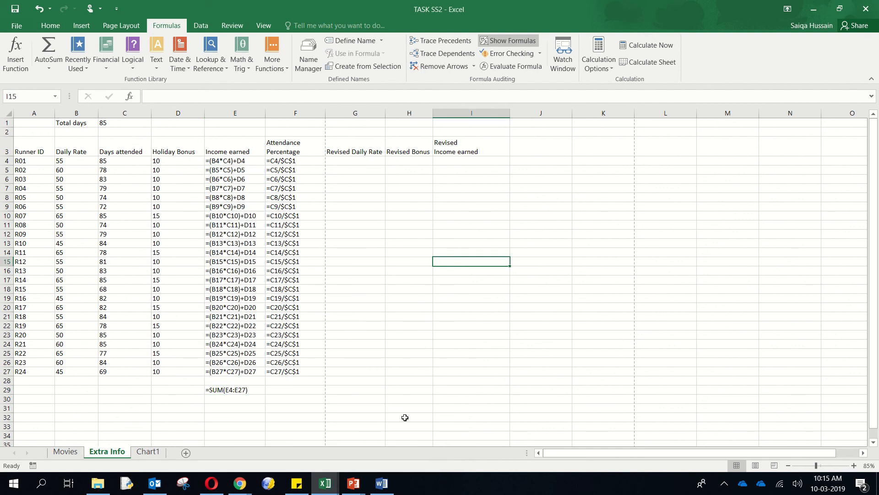
Switch to PowerPoint and correct "is printed" to "when printed" in the one-page requirement on the Part 4 slide.
click(353, 483)
click(418, 450)
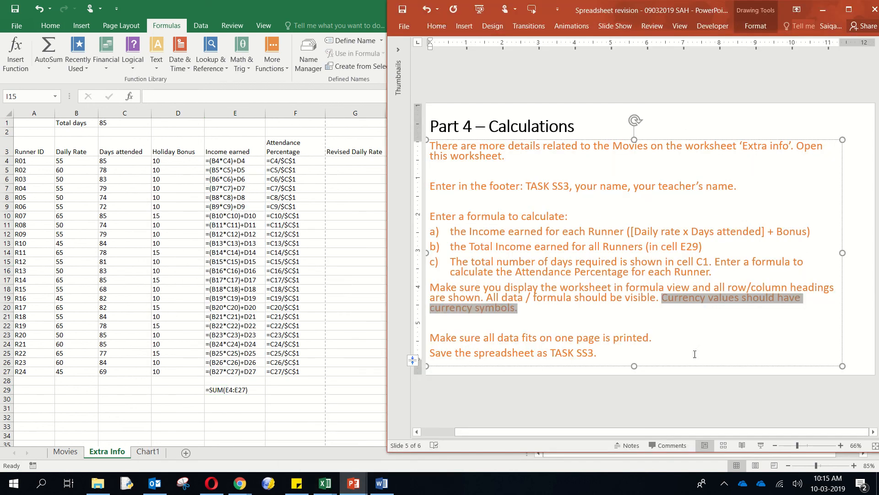
click(527, 310)
drag(439, 333, 636, 339)
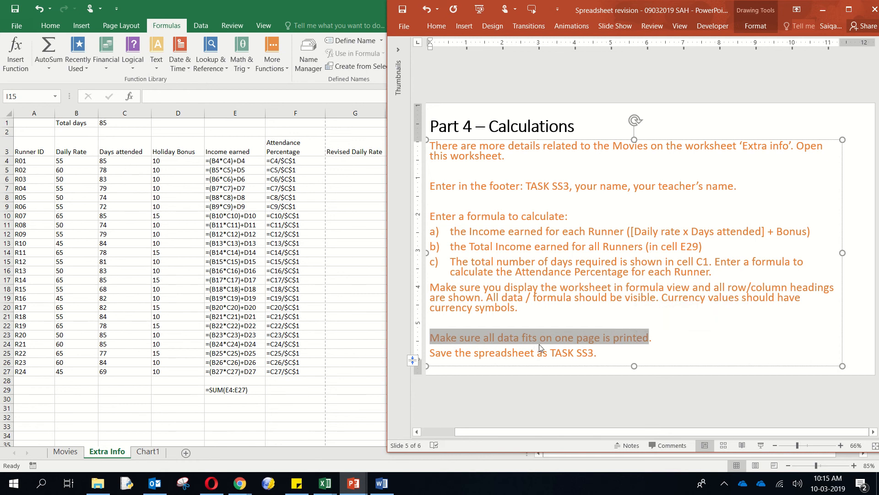
click(605, 340)
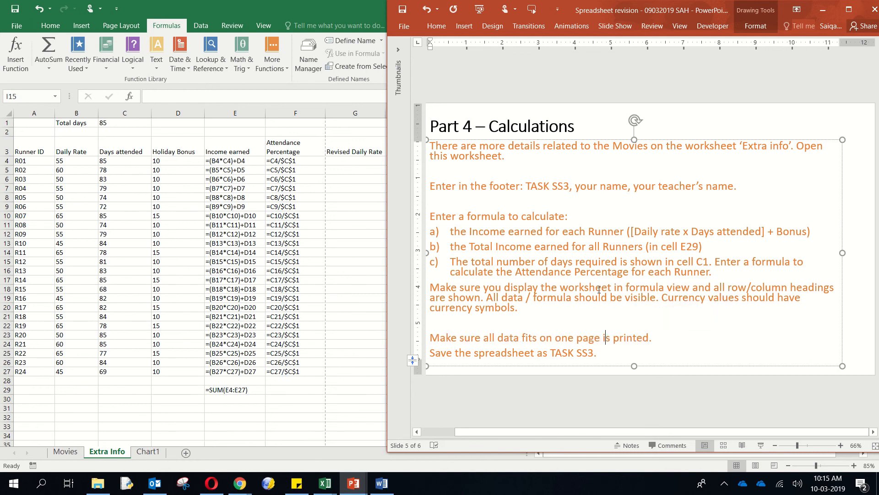
key(BackSpace)
key(Delete)
text(when)
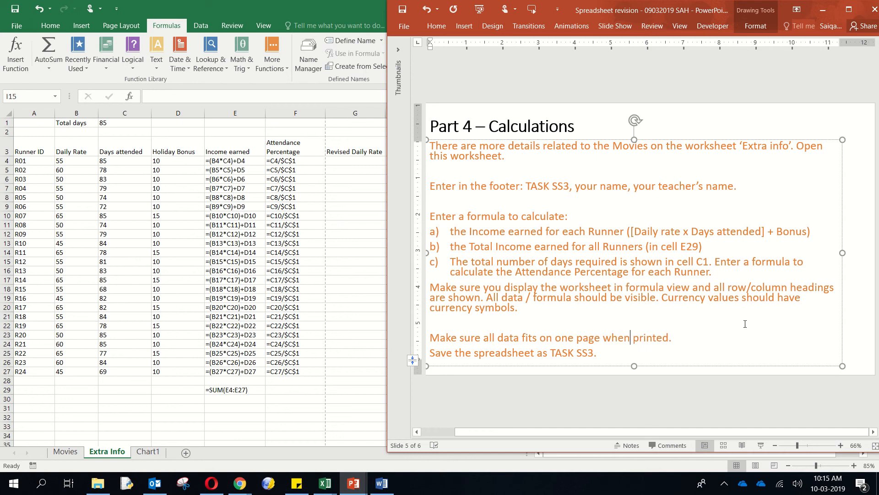
Return to Excel, select A1:I29 on the Extra Info sheet, and check how the sheet paginates in the print preview.
key(alt+Tab)
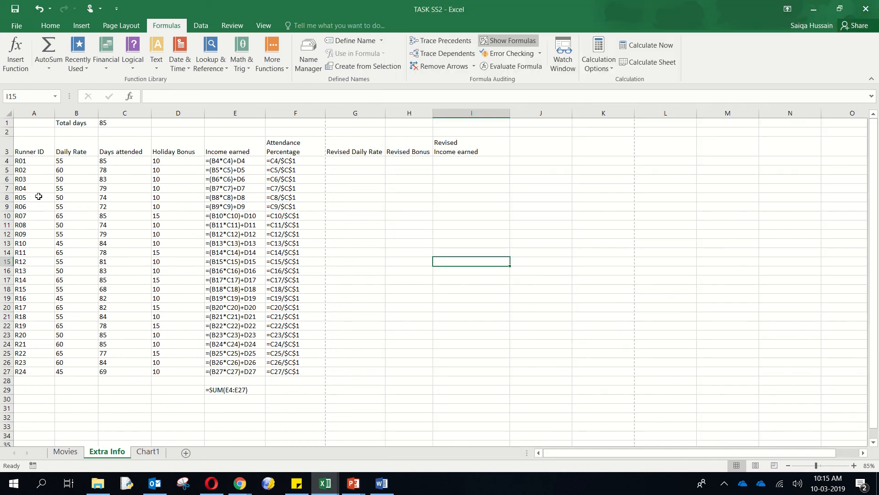
drag(19, 120, 463, 387)
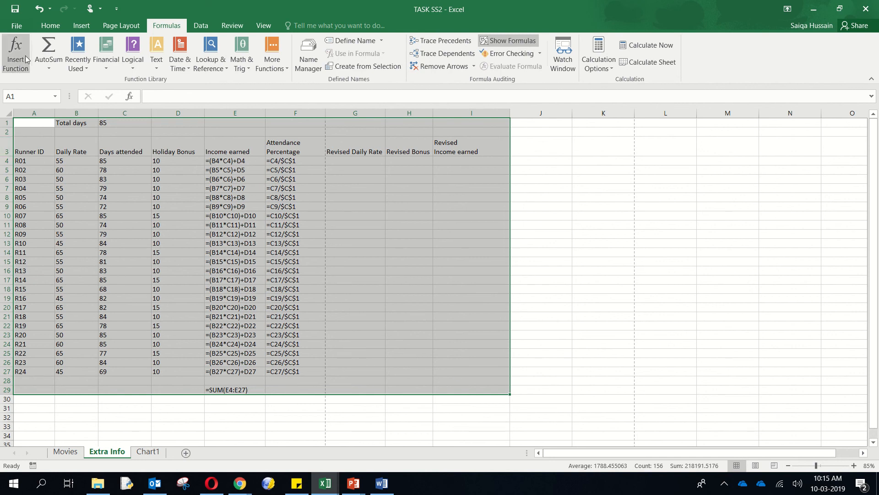
click(19, 28)
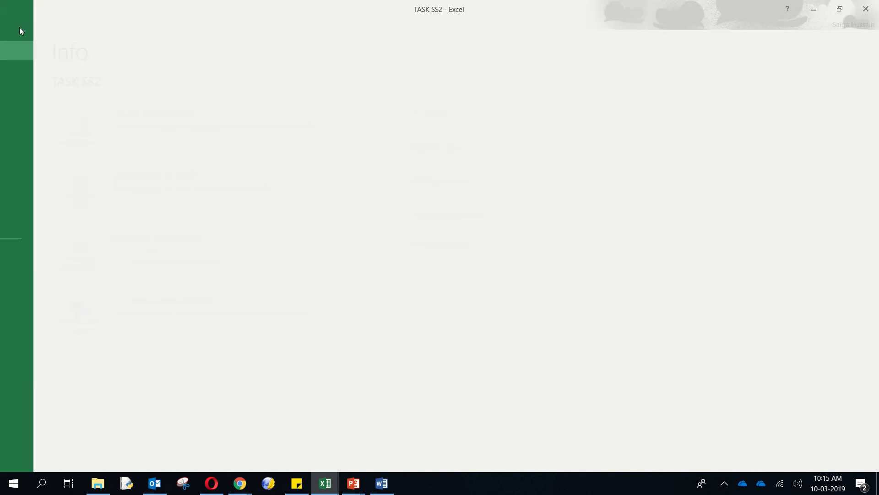
click(14, 153)
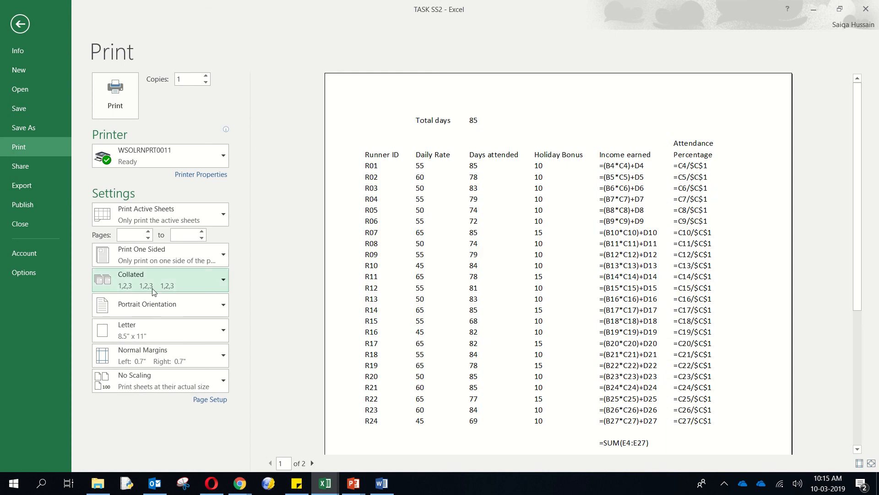
click(20, 24)
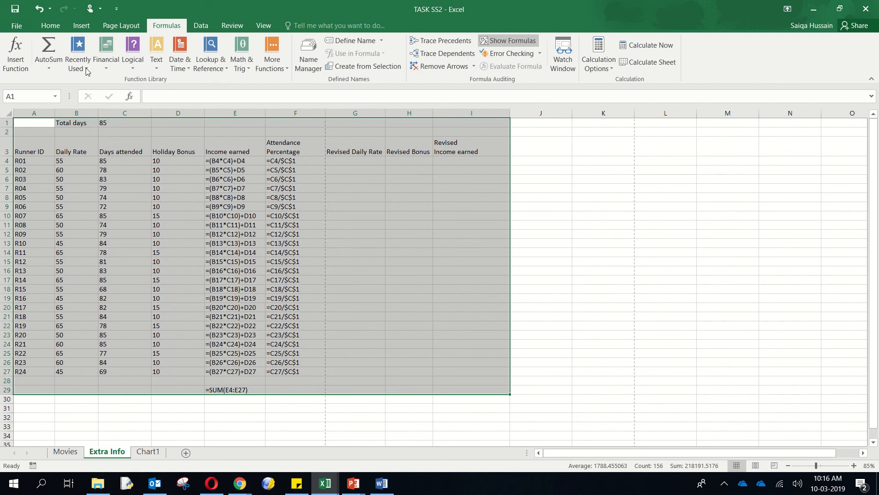
Set the Extra Info sheet's print settings to Landscape Orientation with Narrow margins.
click(17, 25)
click(35, 149)
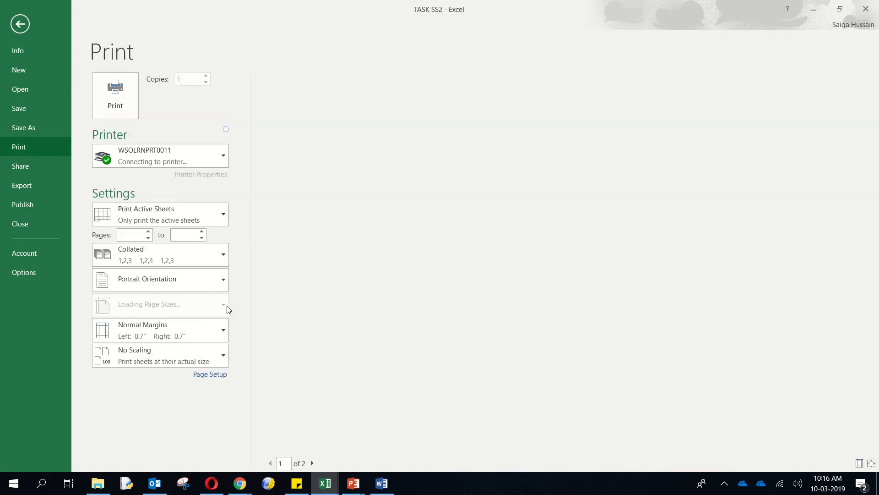
click(154, 284)
click(240, 339)
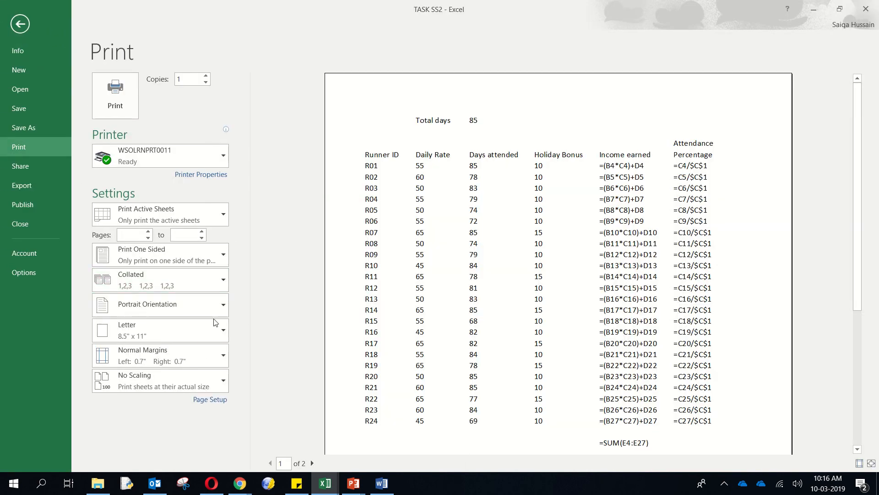
click(156, 304)
click(153, 354)
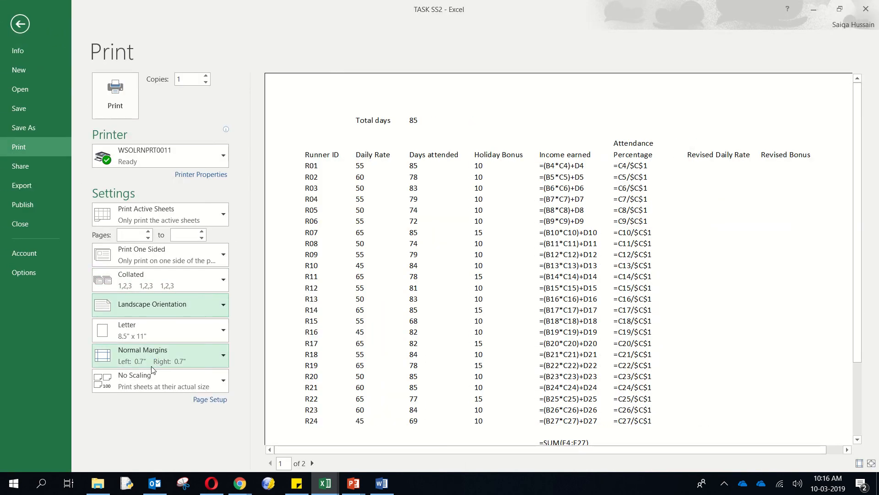
click(163, 356)
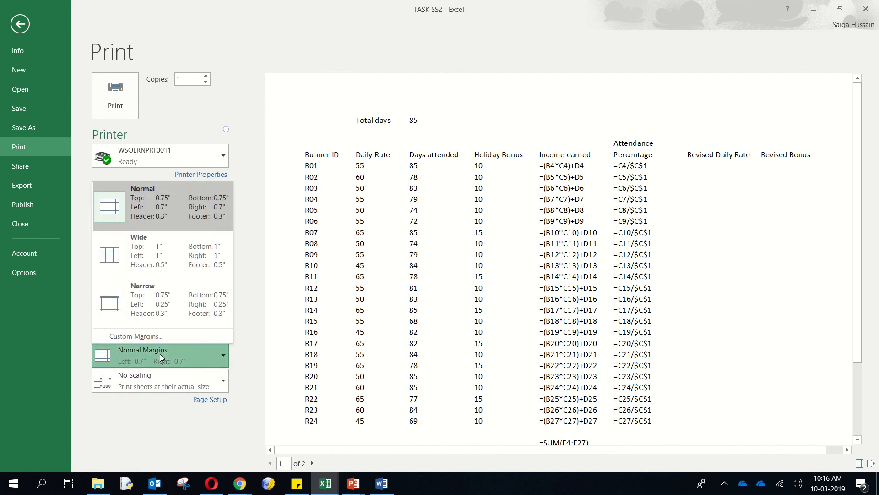
click(166, 301)
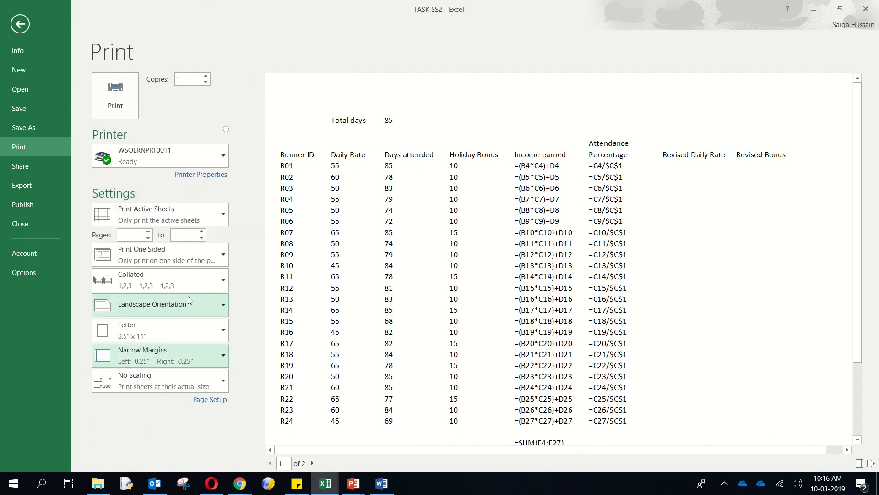
Set the print scaling to Fit Sheet on One Page and inspect the whole page preview, including the footer.
click(169, 379)
click(172, 273)
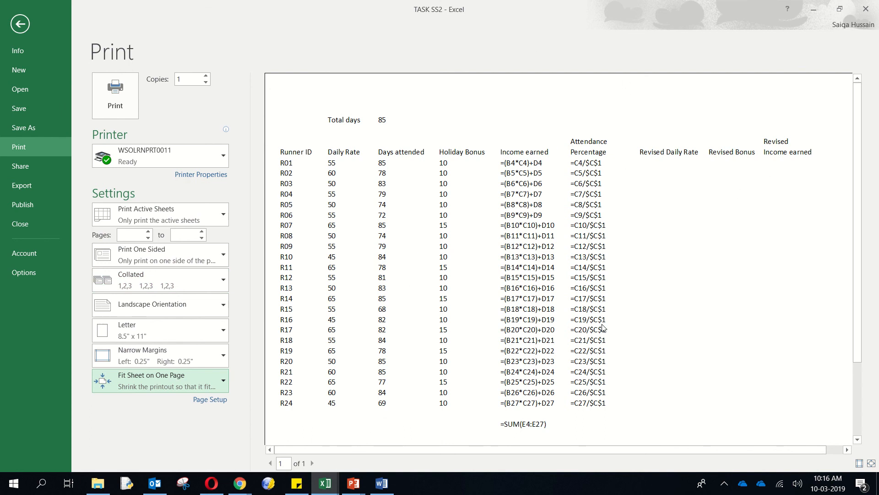
scroll(501, 384, down, 5)
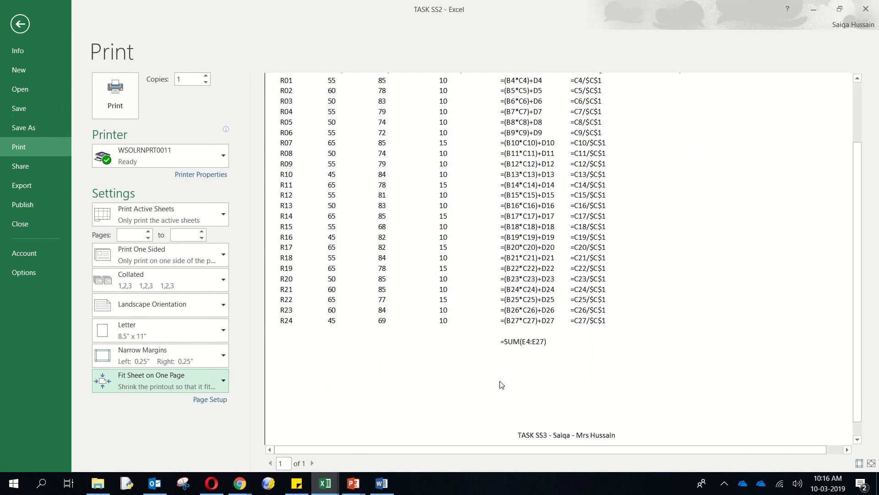
scroll(502, 384, up, 5)
scroll(501, 384, down, 2)
scroll(502, 383, up, 2)
click(503, 385)
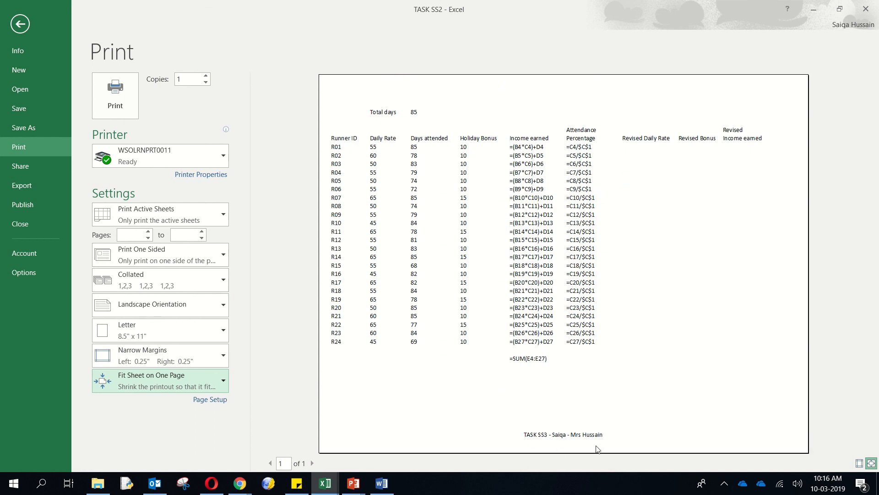
click(20, 24)
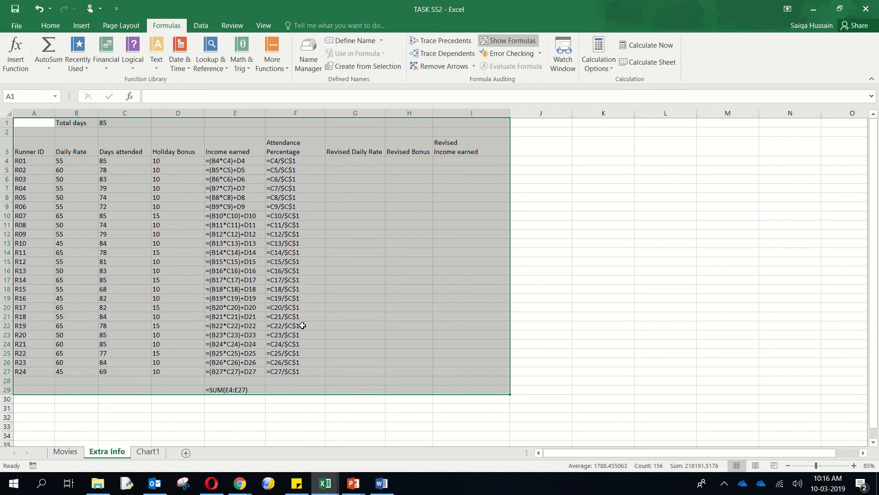
Switch to PowerPoint to review the file-saving instruction on the Part 4 slide, and return to Excel.
click(360, 487)
click(435, 455)
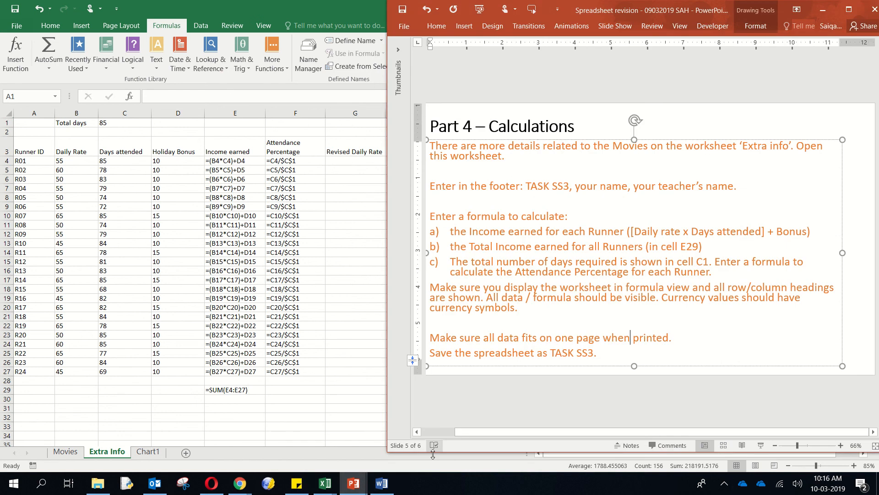
drag(605, 352, 429, 352)
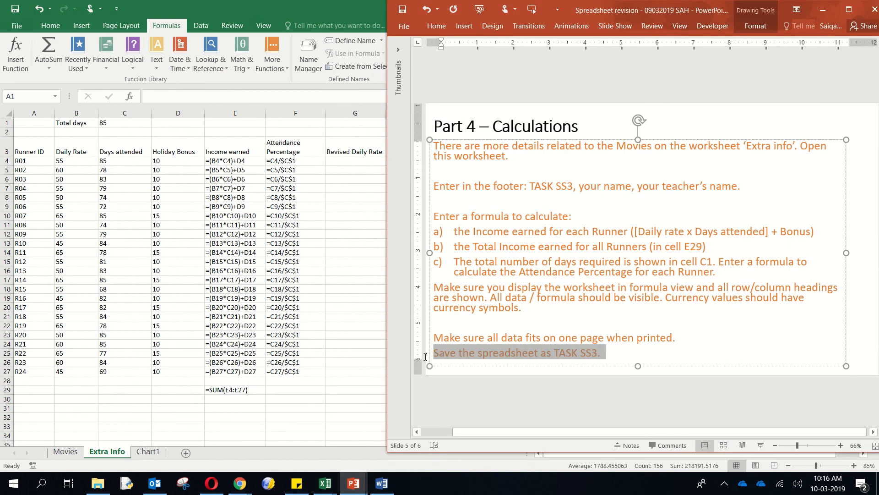
click(204, 323)
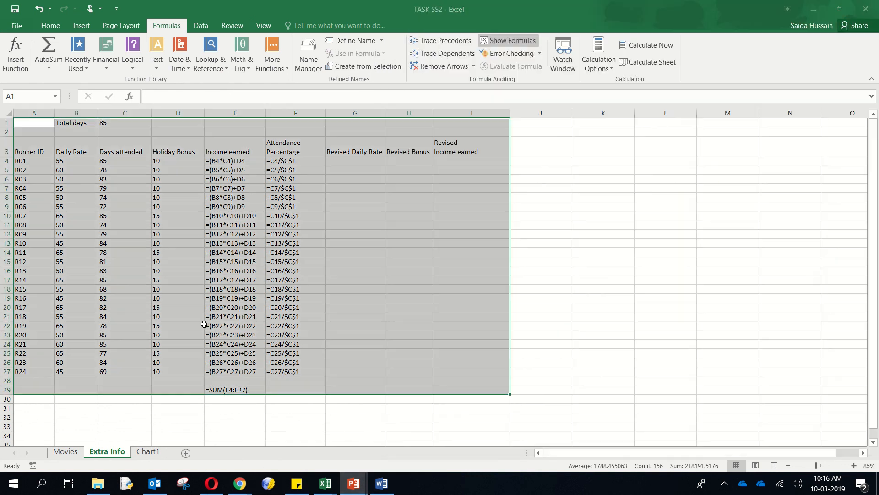
Save a copy of the workbook to the Desktop as TASK SS3 and clear the range selection.
click(11, 28)
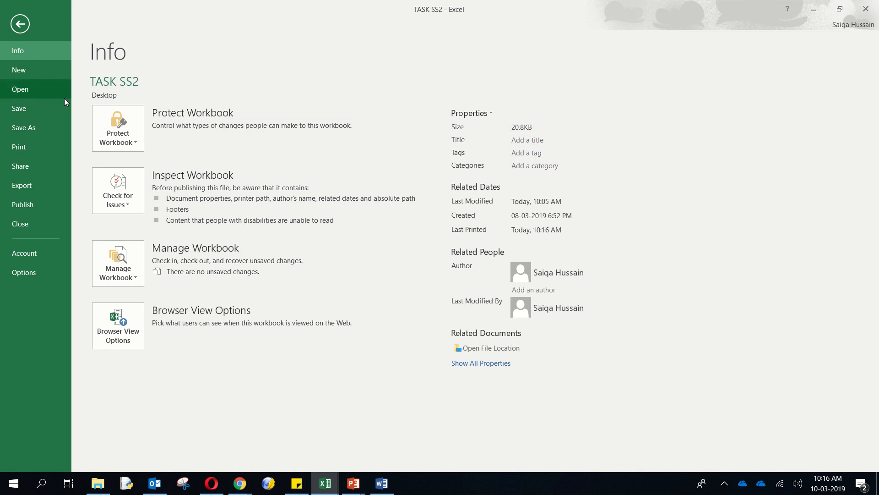
click(48, 125)
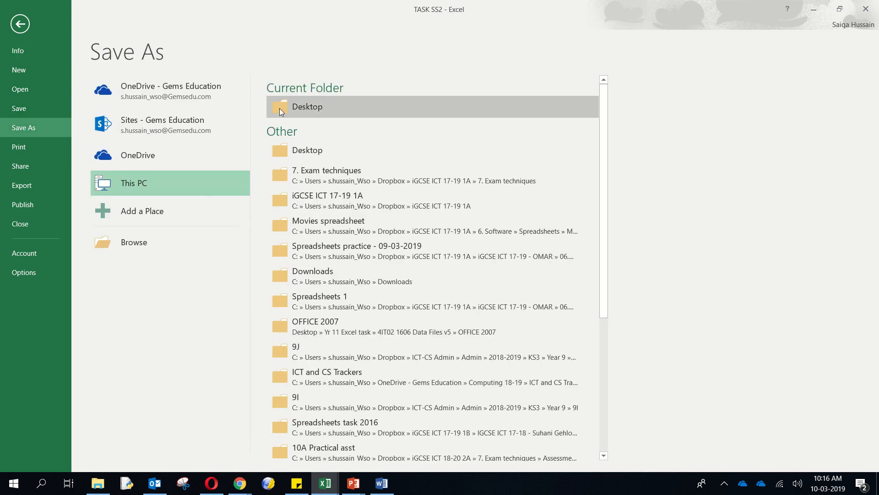
click(281, 105)
click(127, 379)
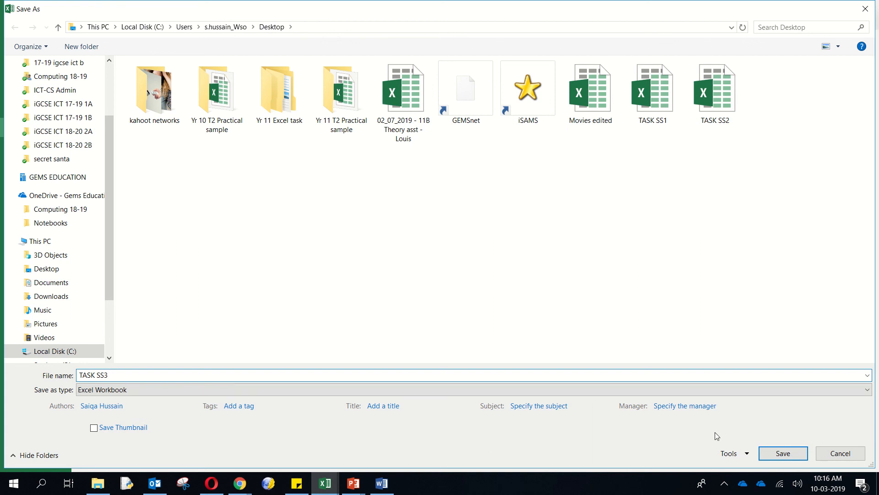
text(3)
click(781, 453)
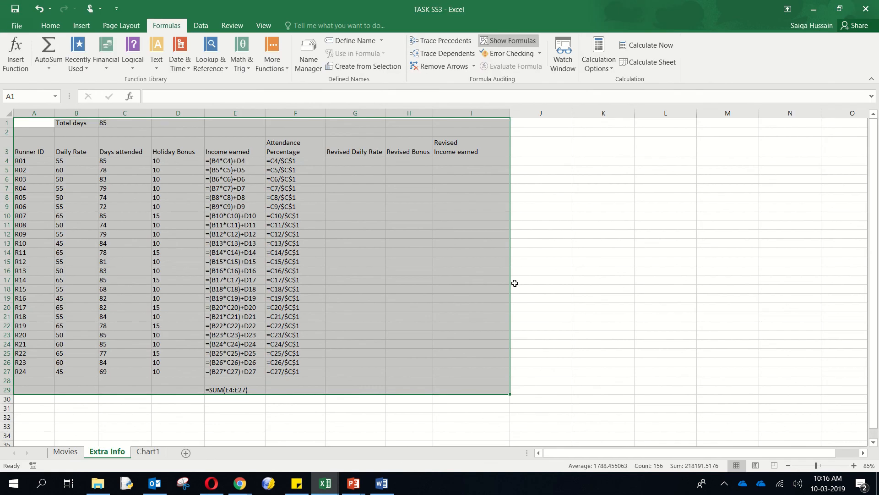
click(515, 283)
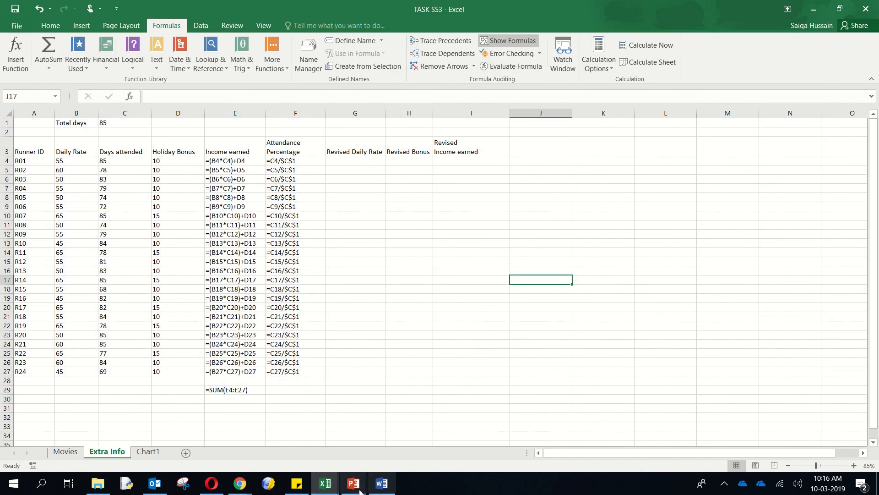
Switch to PowerPoint to view the Part 5 – More calculations slide, and return to the Excel workbook.
mouse_move(359, 489)
click(406, 445)
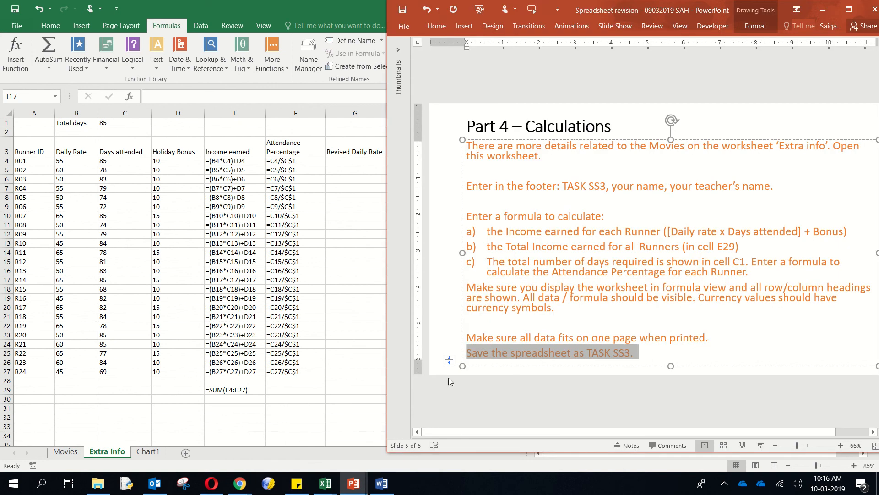
scroll(436, 297, down, 1)
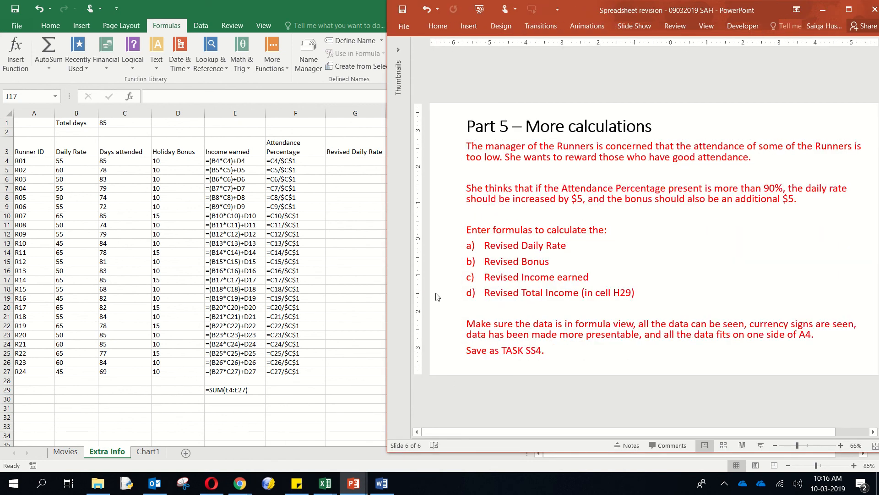
key(alt+Tab)
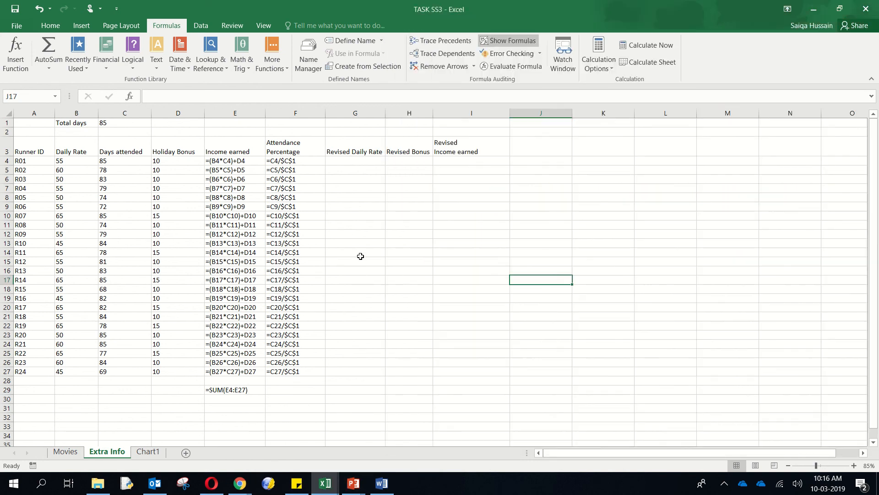